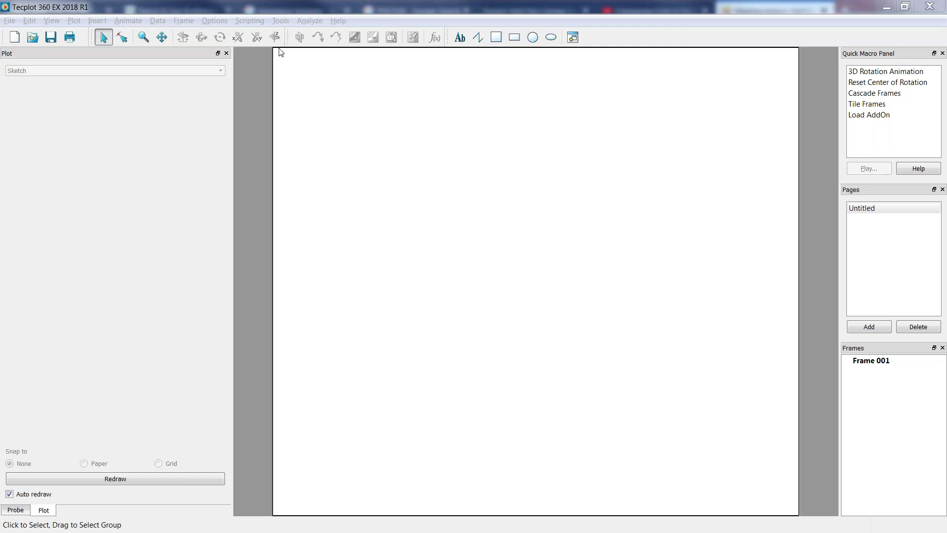
Launch the Mesh Generator from the Tools menu
left_click(279, 22)
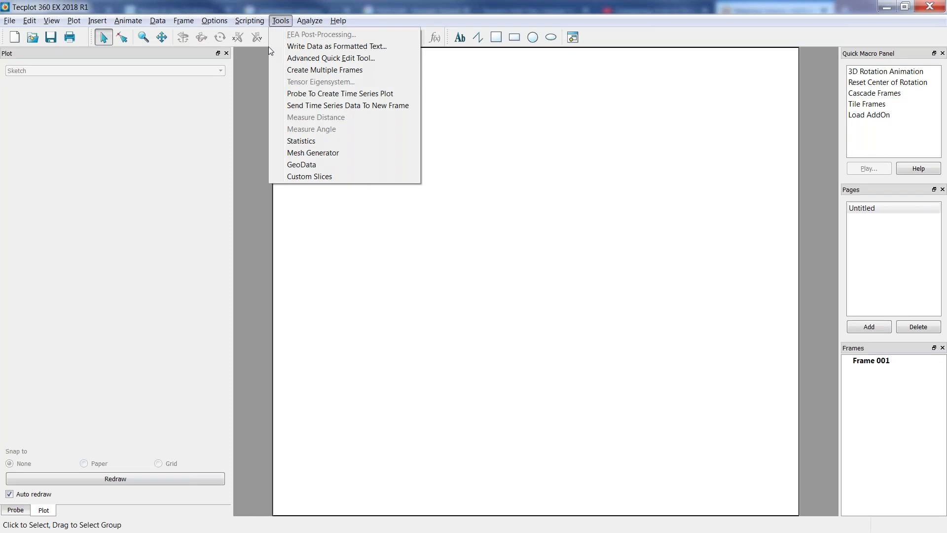
left_click(308, 155)
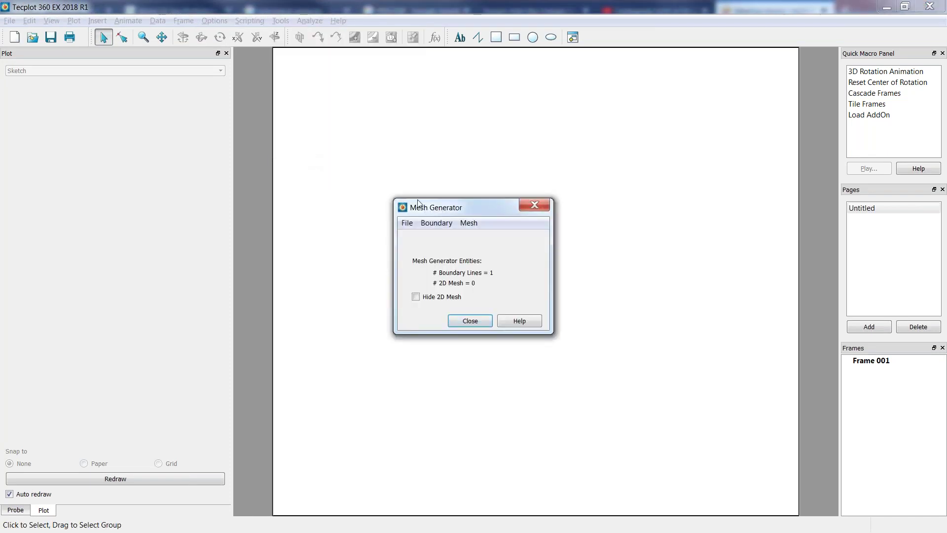
Glance at the File menu, move the Mesh Generator dialog to the right, and open Boundary
left_click(405, 223)
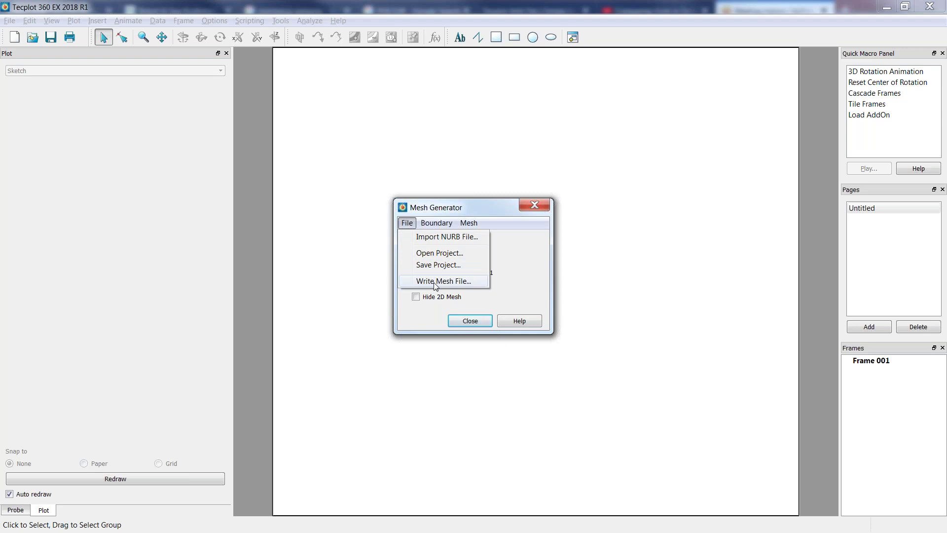
left_click(524, 267)
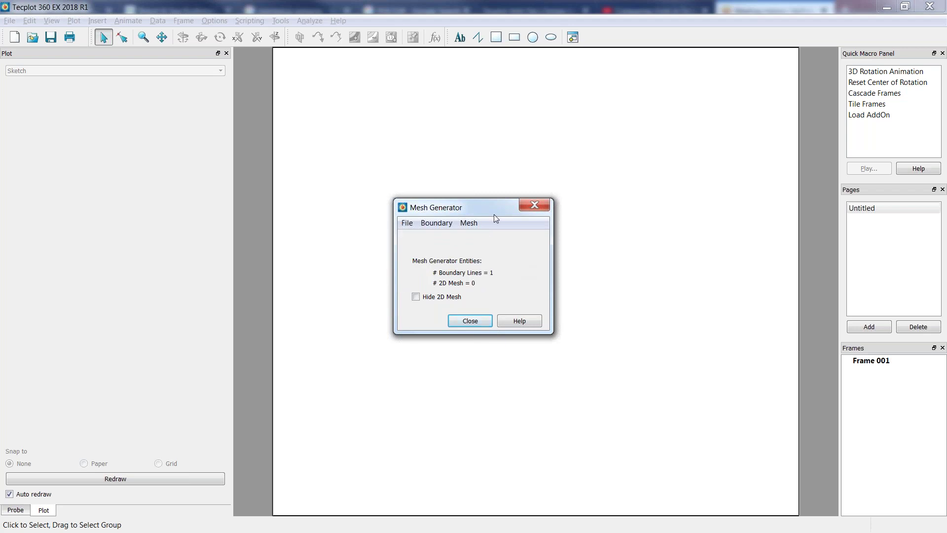
left_click_drag(493, 214, 824, 184)
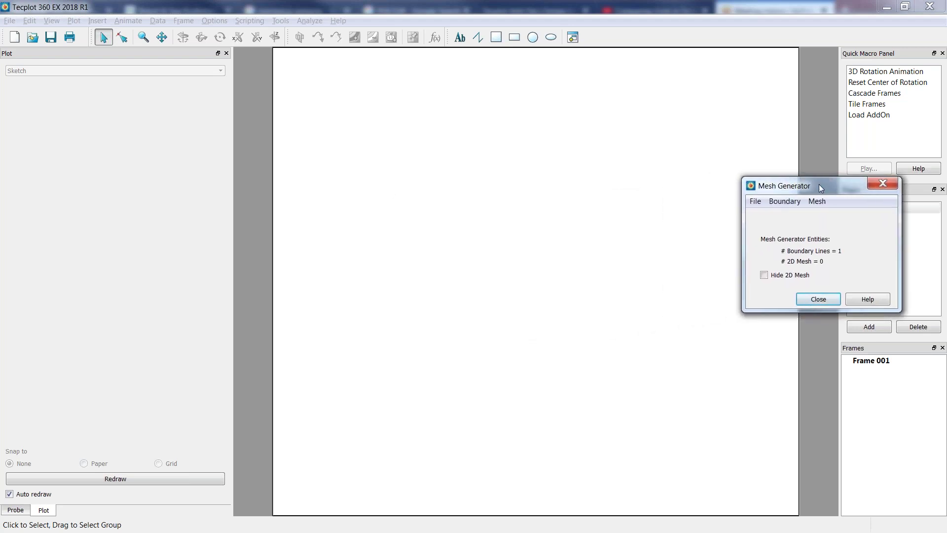
left_click(790, 204)
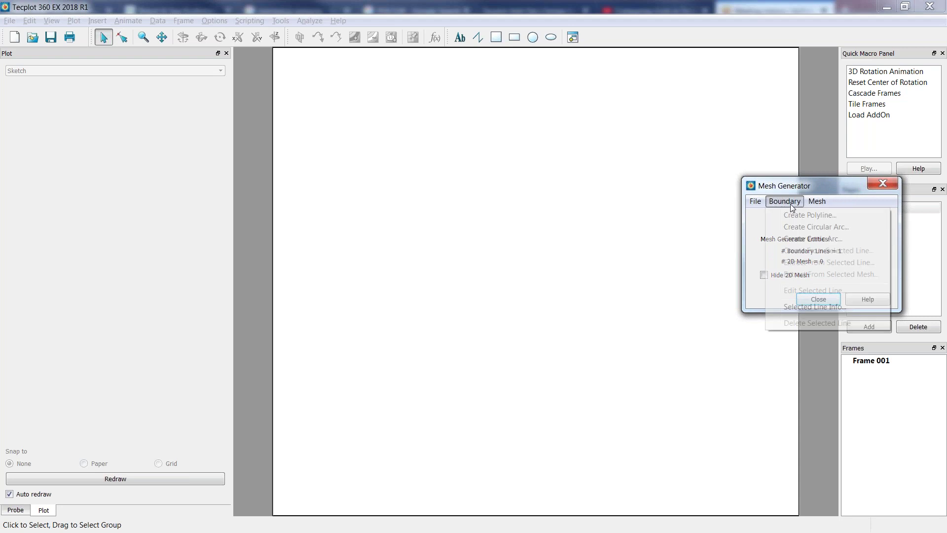
Define a start-end-radius circular arc from (0,0) to (1,1) with 30 evenly spaced nodes
left_click(797, 231)
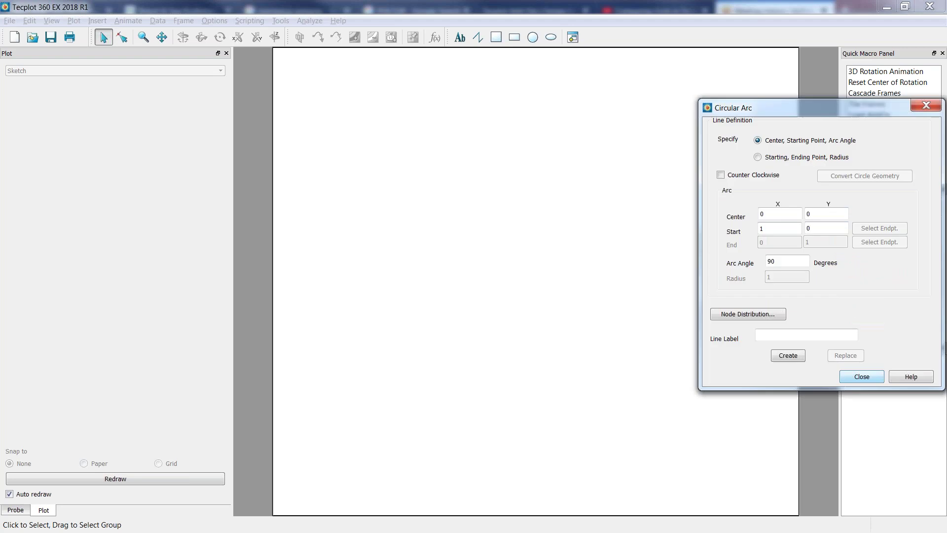
left_click(757, 157)
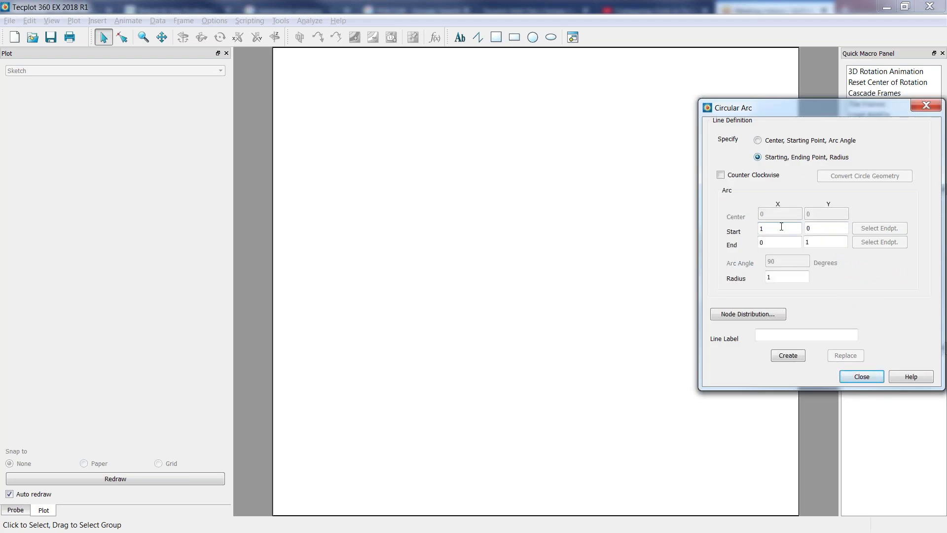
type("0")
key("Tab")
left_click(748, 316)
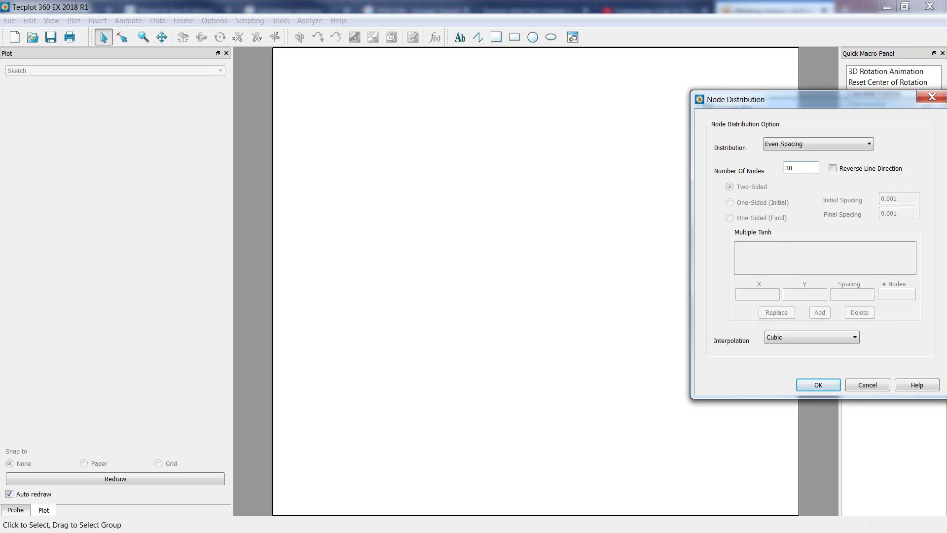
left_click(807, 384)
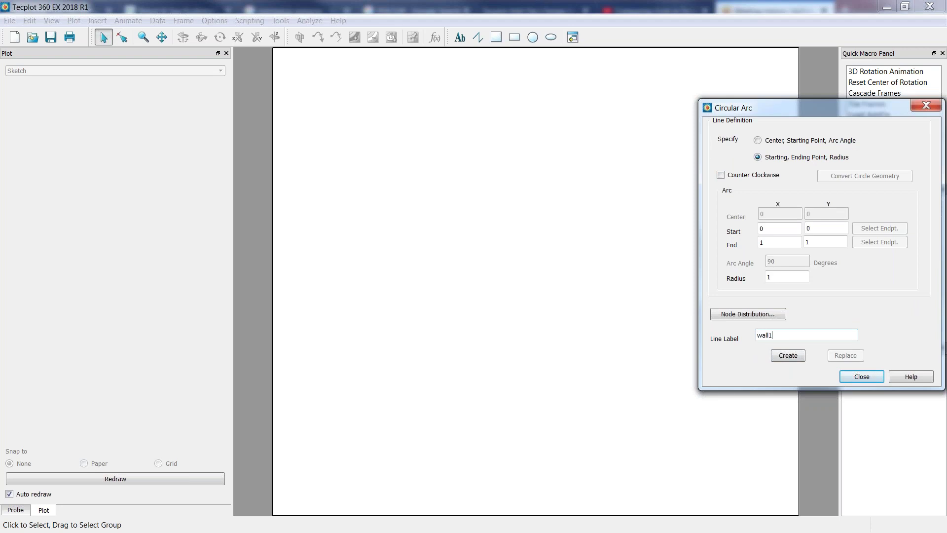
Create the wall1 arc, fit it in view with mesh lines shown, and close the arc dialog
left_click(788, 355)
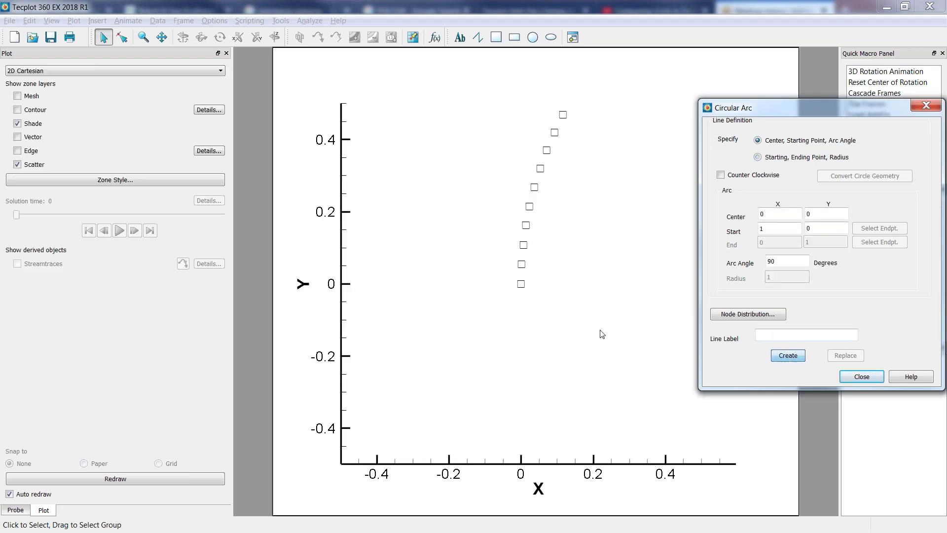
scroll(562, 264, "down", 5)
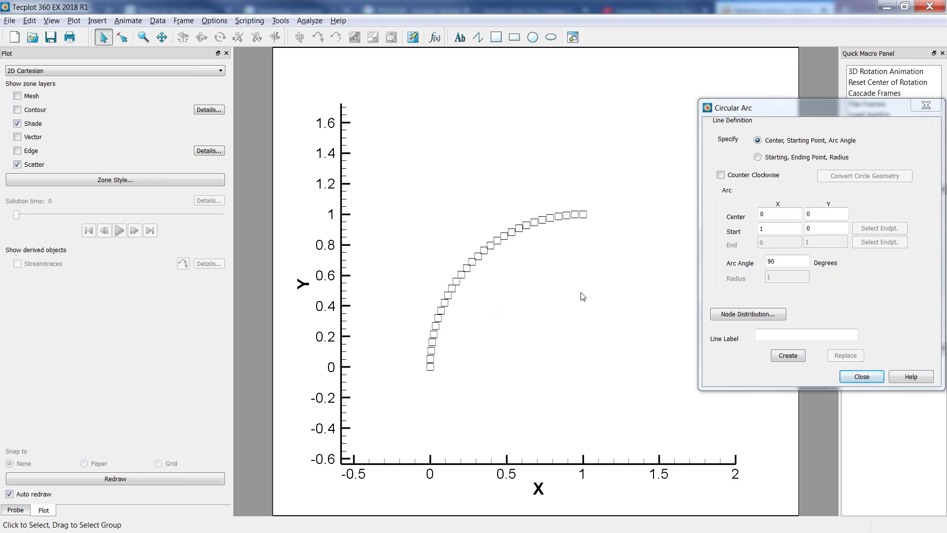
key("ctrl+f")
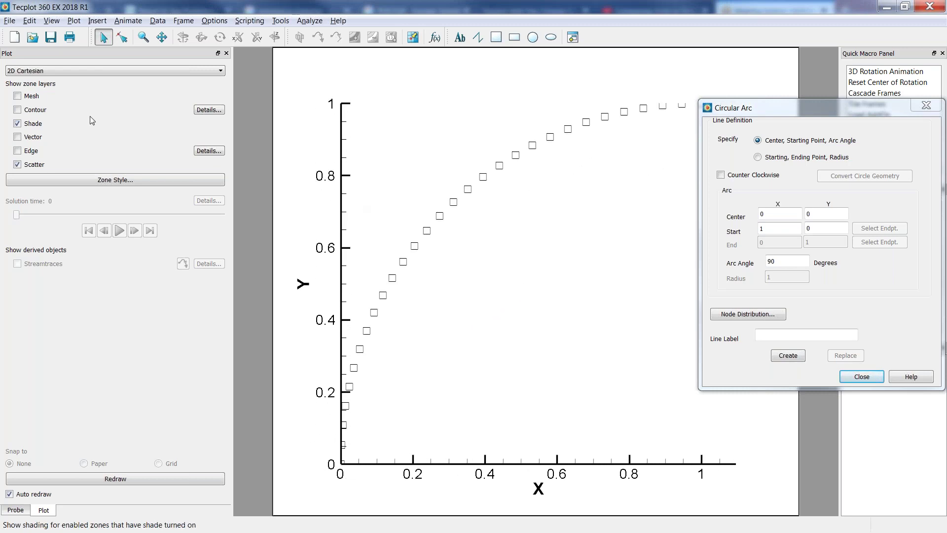
left_click(18, 96)
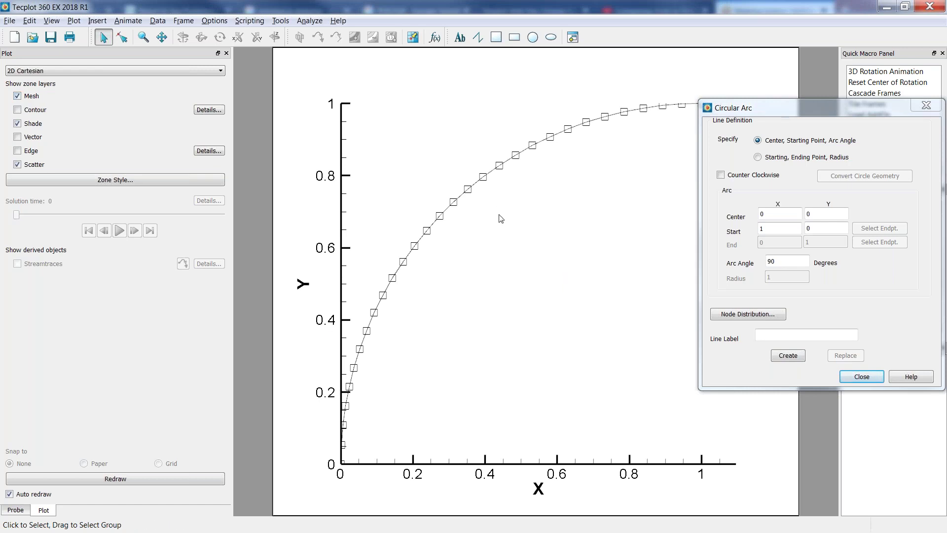
left_click_drag(775, 111, 491, 128)
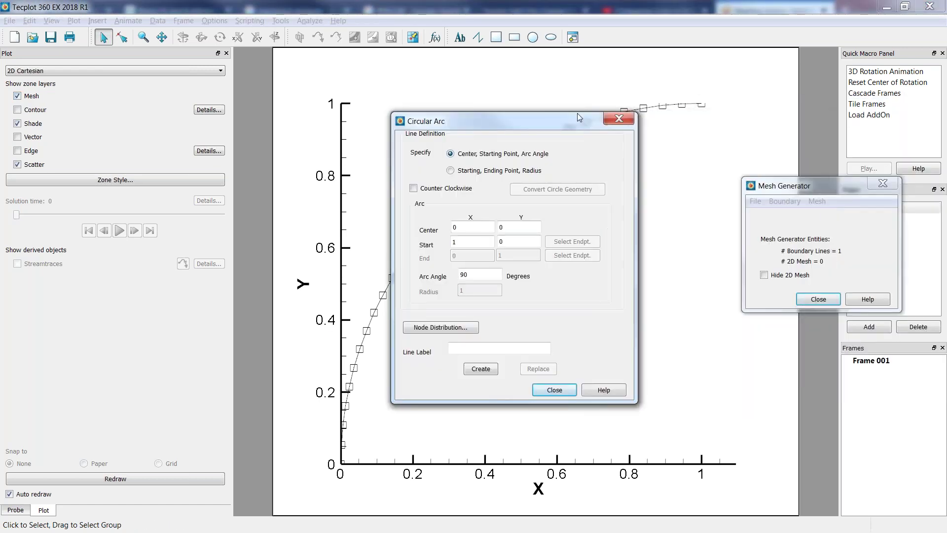
left_click(623, 120)
left_click(776, 202)
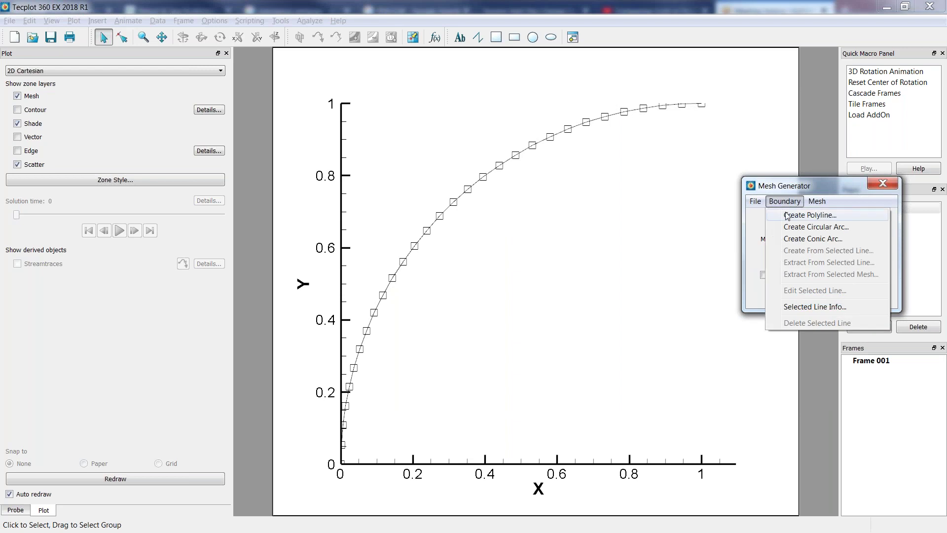
Start a polyline with control points (1,1), taken from the arc's end, and (5,1)
left_click(790, 216)
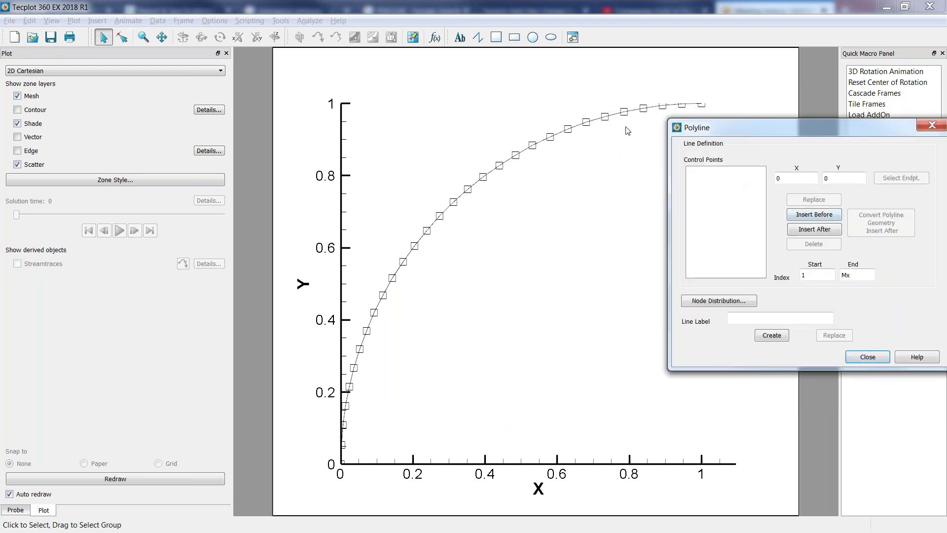
left_click_drag(628, 130, 537, 215)
left_click(590, 186)
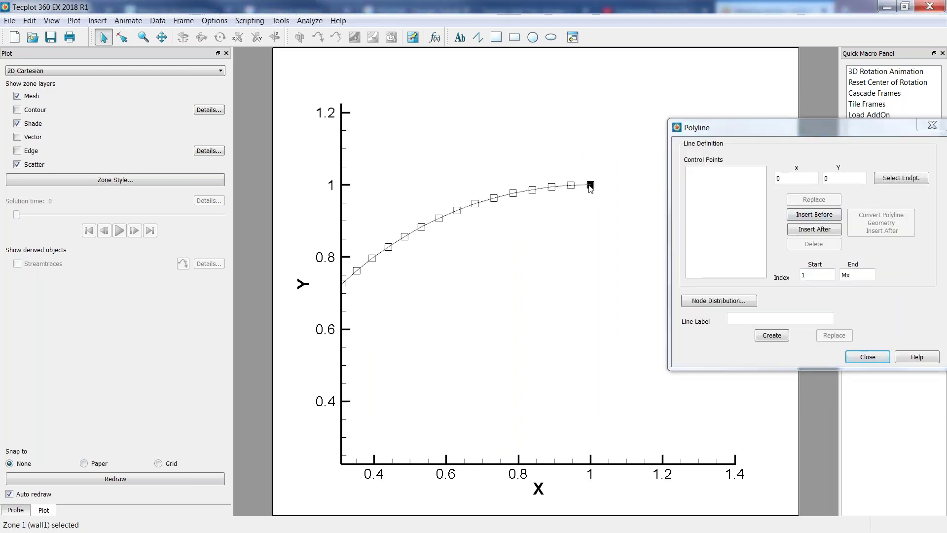
left_click(889, 180)
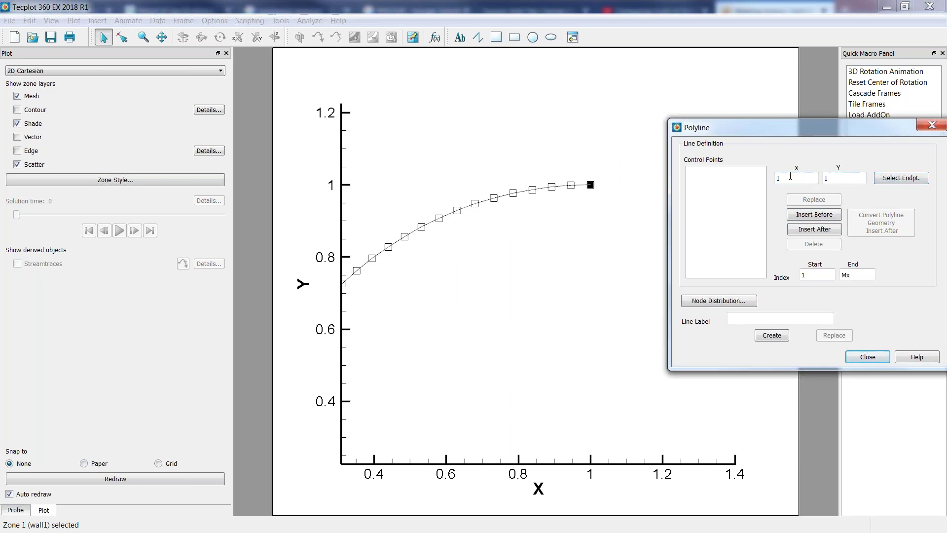
left_click(808, 215)
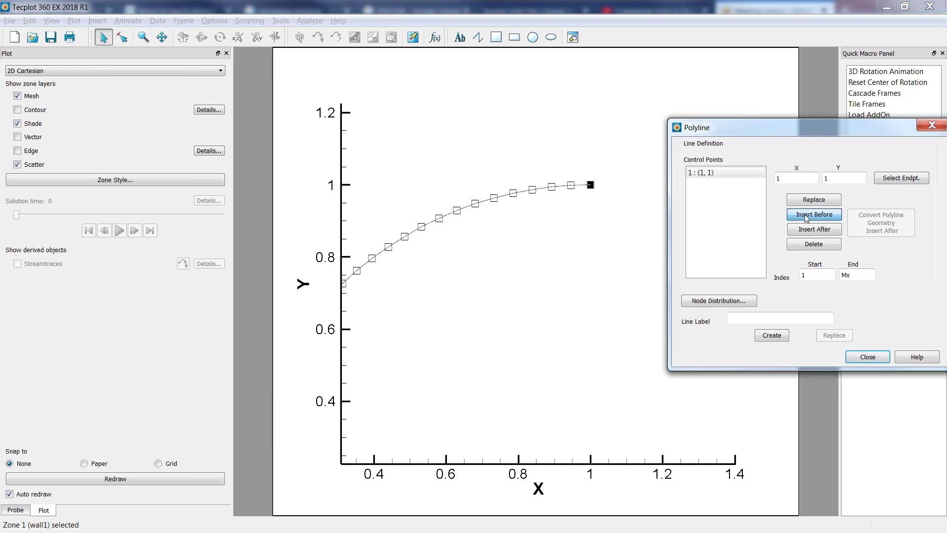
double_click(804, 180)
type("5")
left_click(803, 229)
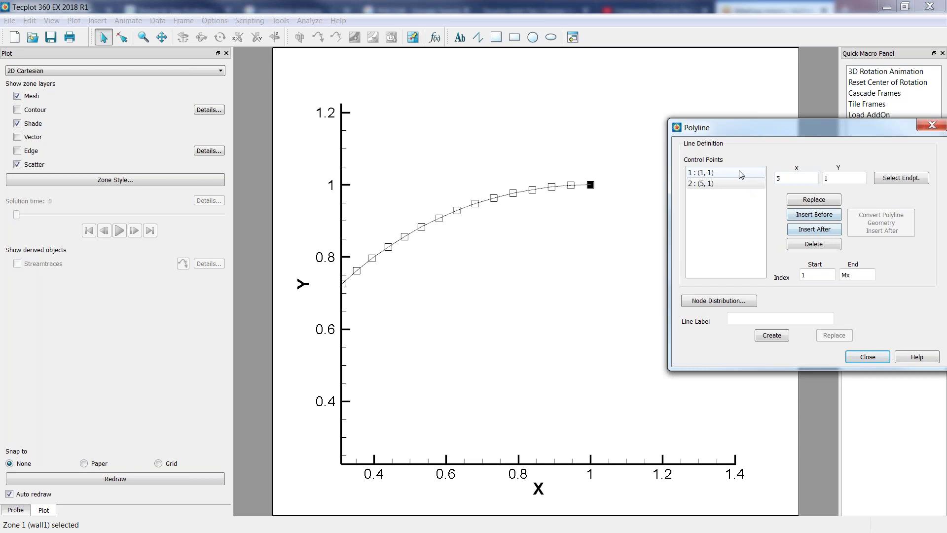
Give the polyline 30 evenly spaced nodes and create it as wall2
left_click(721, 302)
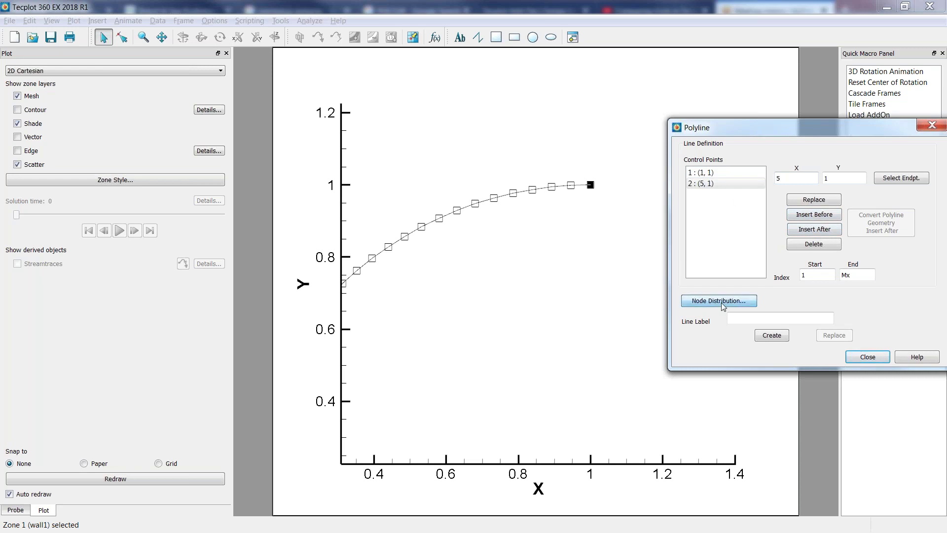
left_click(795, 170)
type("3")
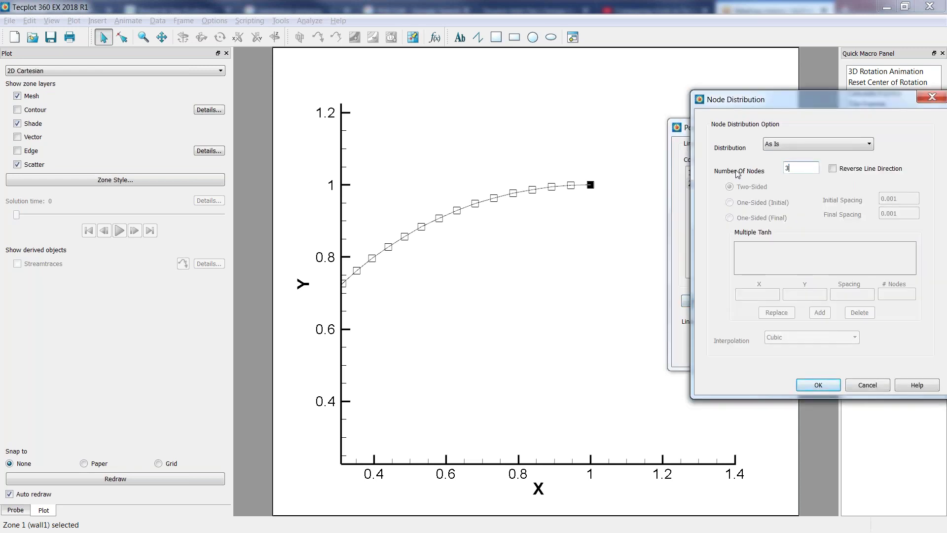
type("0")
left_click(767, 147)
left_click(784, 159)
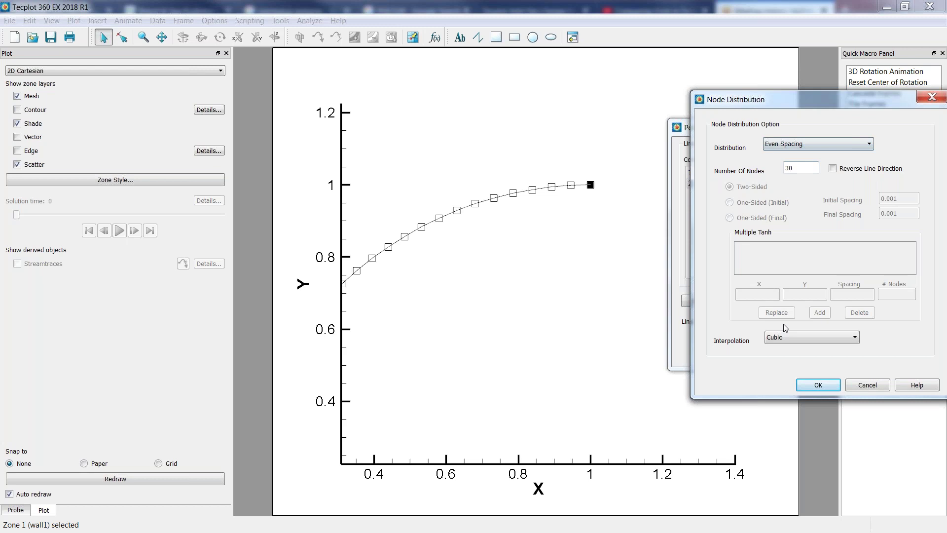
left_click(816, 387)
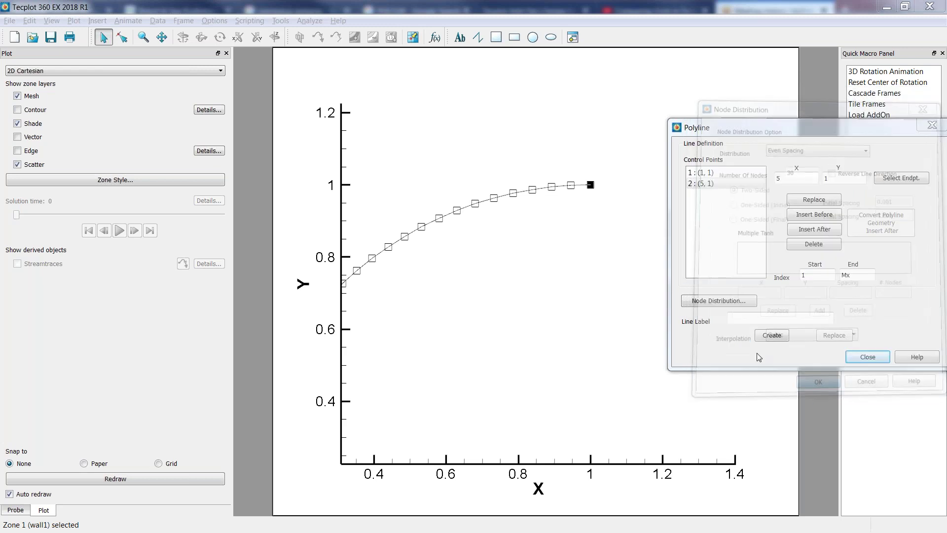
left_click(740, 318)
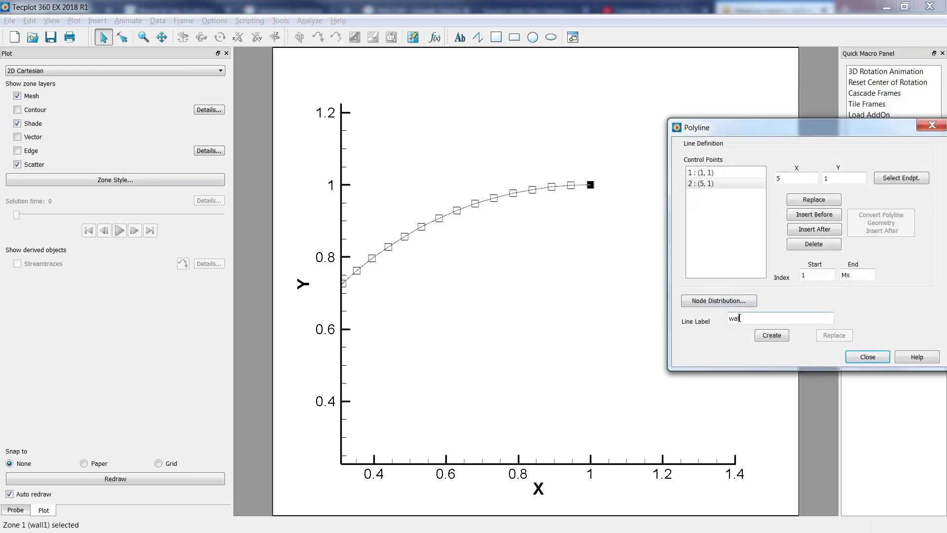
left_click(770, 341)
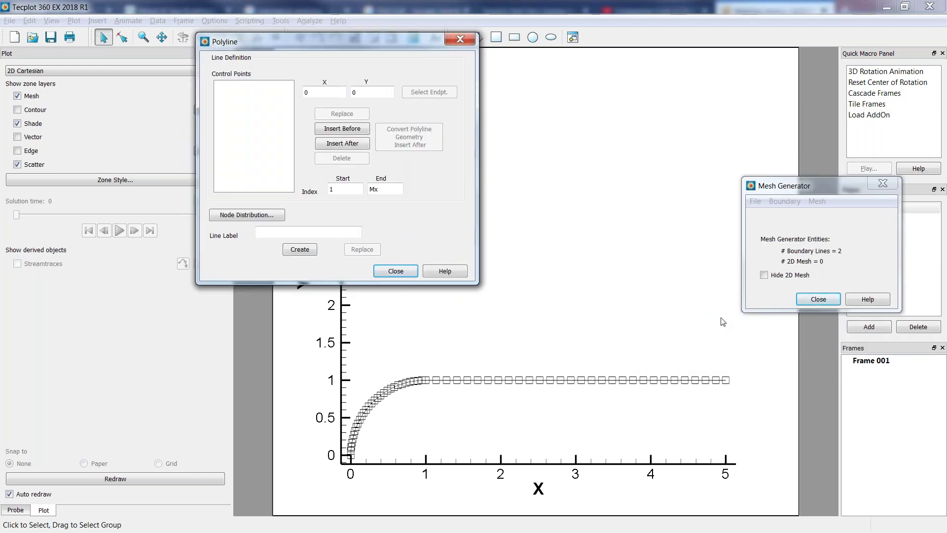
Add control points (5,1), from wall2's right end, and (5,5) for the next polyline
left_click(726, 381)
left_click(429, 92)
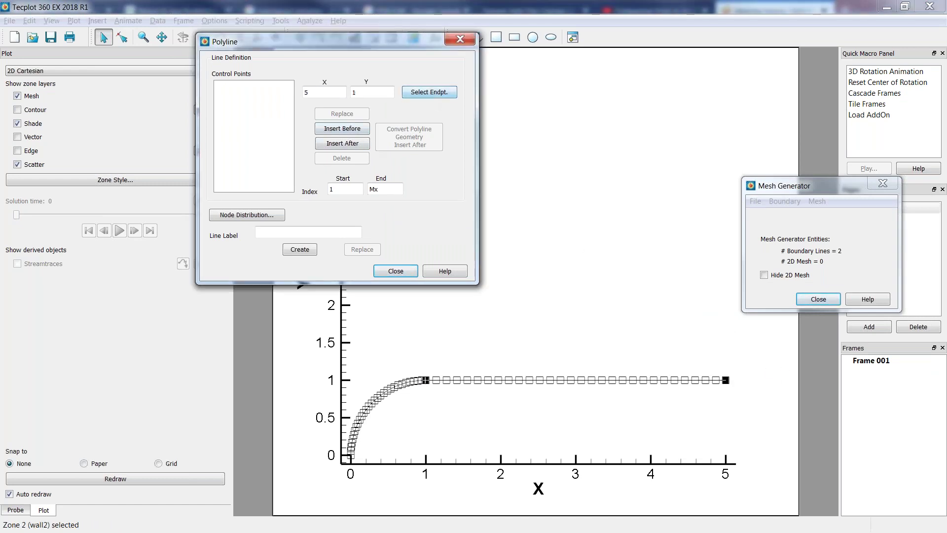
left_click(338, 129)
left_click(350, 130)
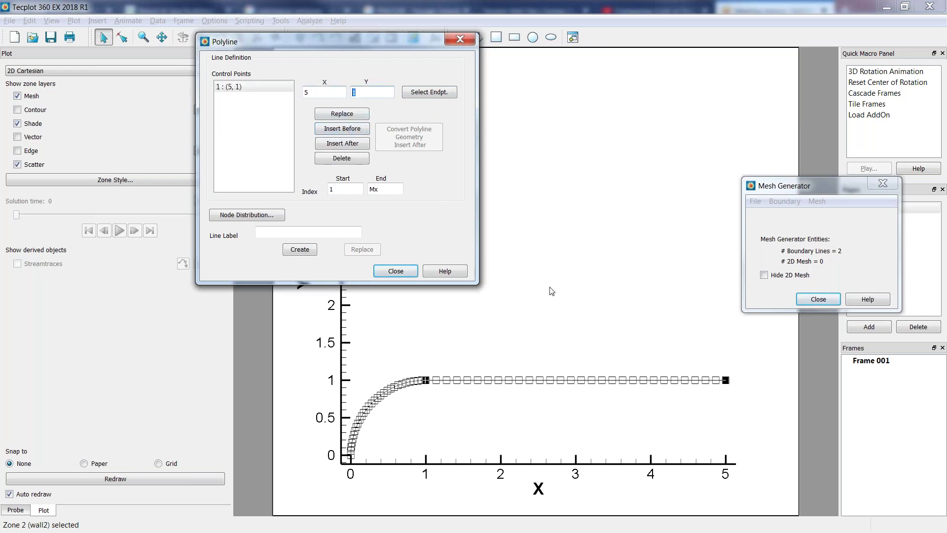
type("5")
left_click(337, 147)
Set 30 evenly spaced nodes and create the line labelled 'Pressure Outlet'
left_click(270, 217)
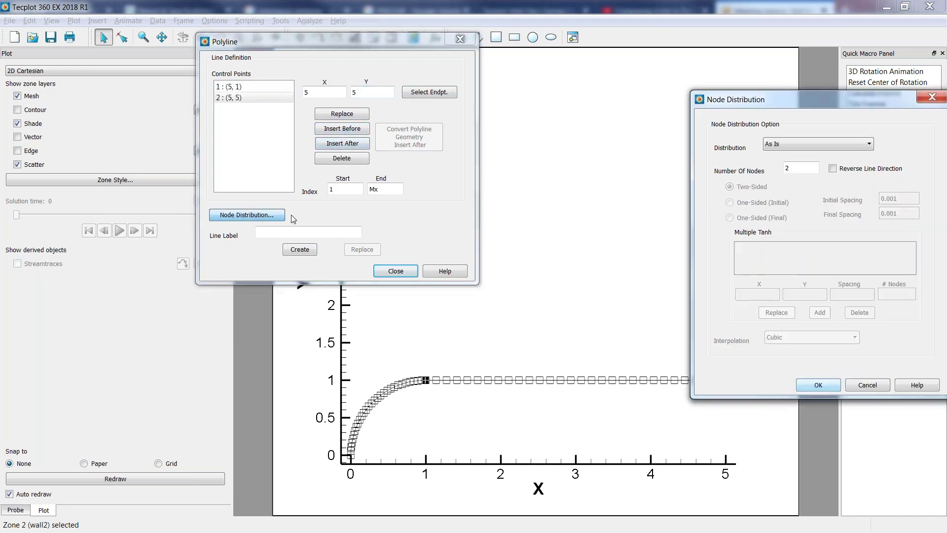
double_click(787, 168)
type("30")
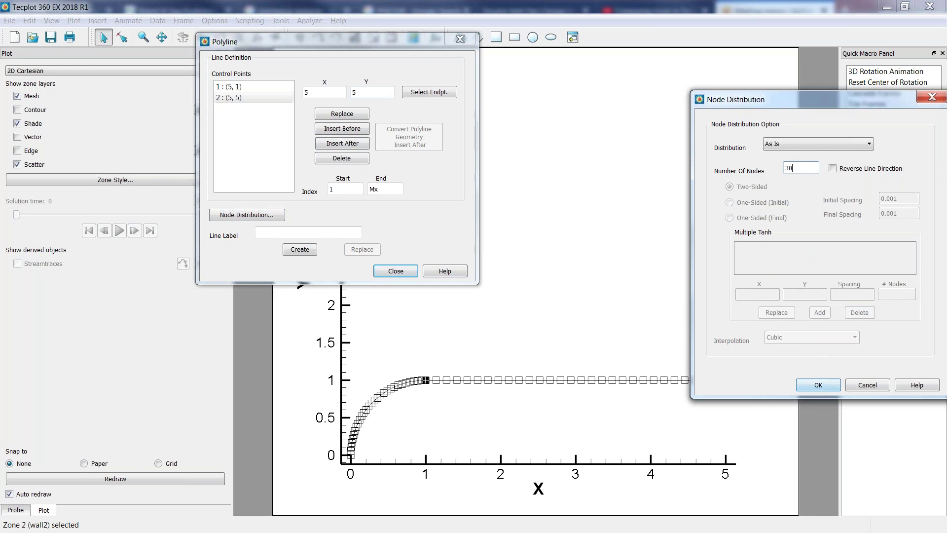
left_click(839, 144)
left_click(784, 173)
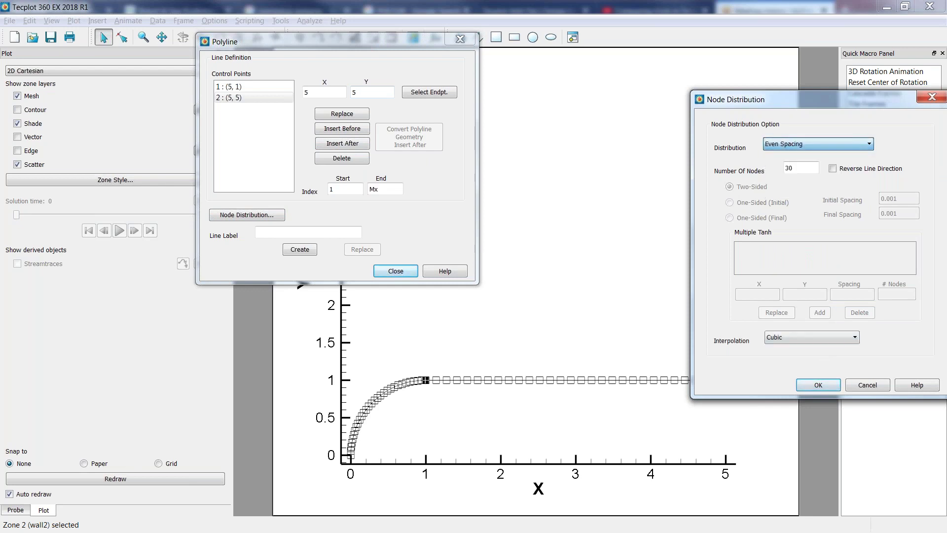
left_click(818, 385)
left_click(270, 232)
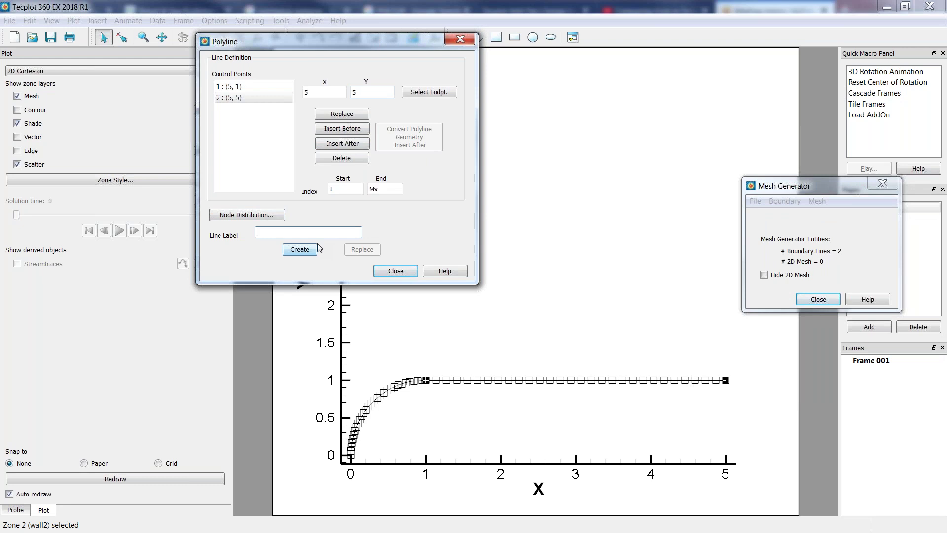
type("Pressure Outlet")
left_click(312, 248)
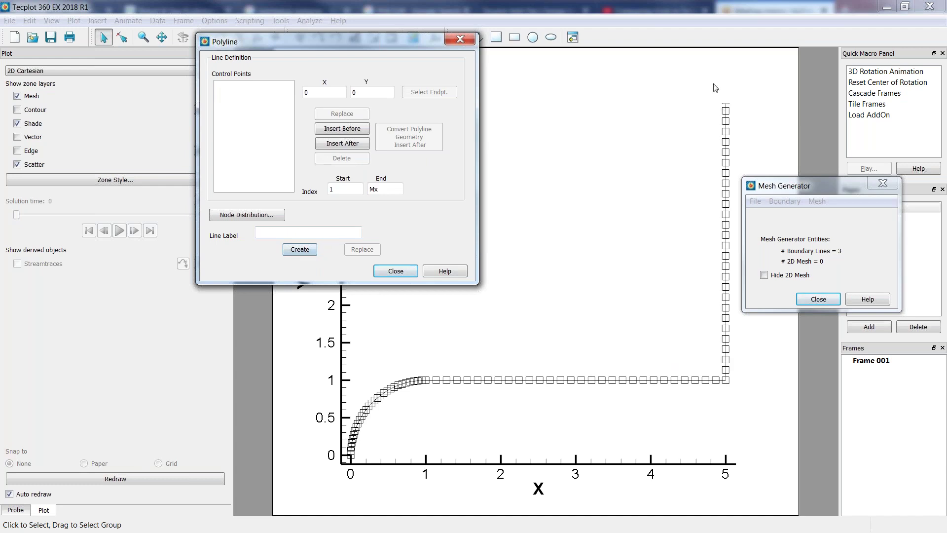
left_click(701, 284)
Select wall1 and add polyline control points (0,0) and (-5,0)
key("ctrl+f")
key("ctrl+f")
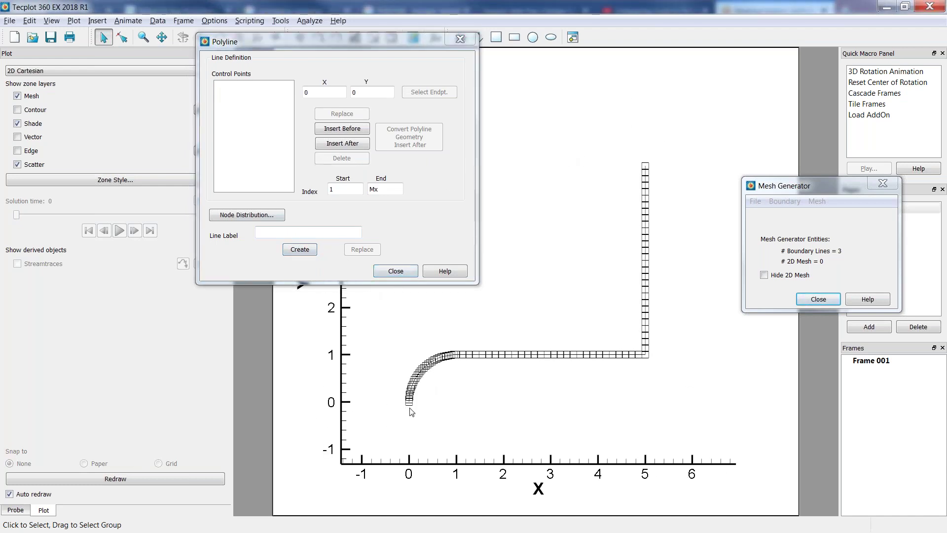
left_click_drag(397, 412, 509, 418)
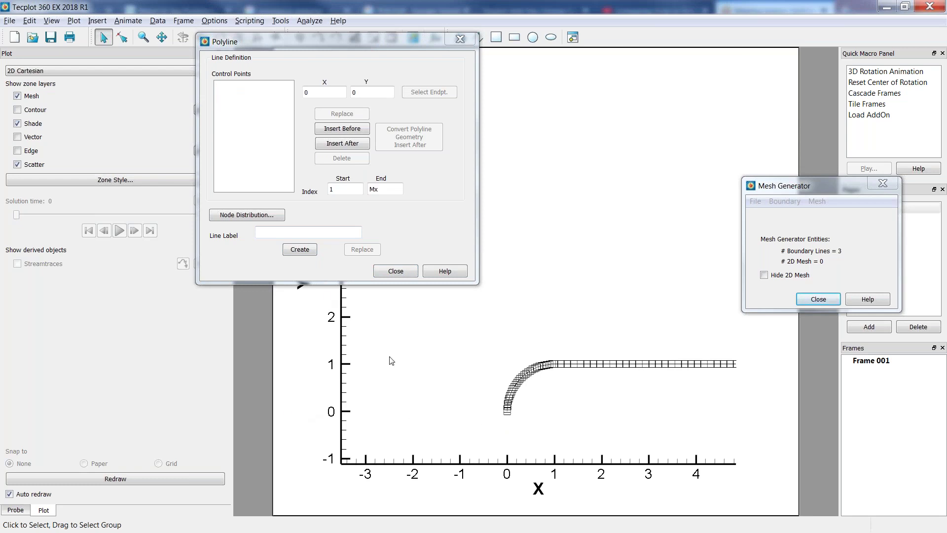
scroll(515, 345, "up", 3)
scroll(520, 287, "down", 1)
scroll(521, 287, "up", 3)
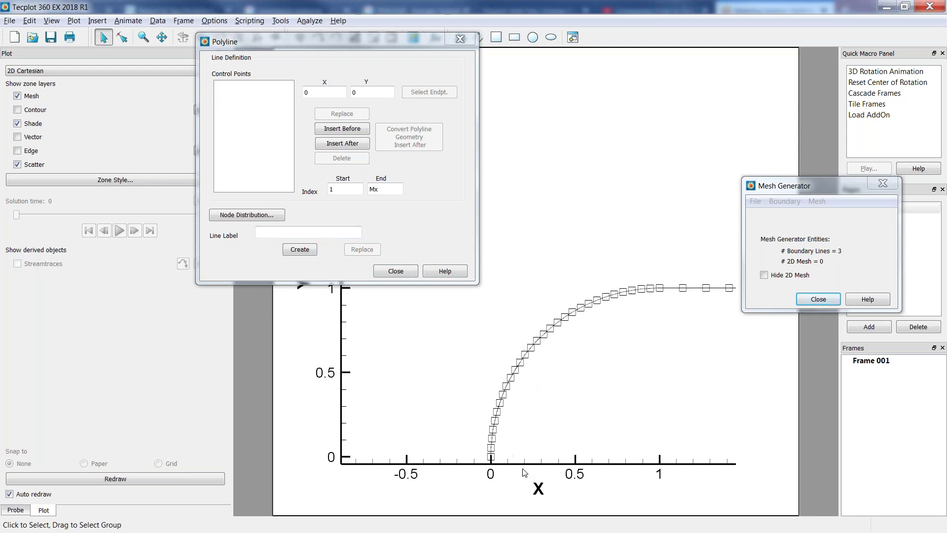
left_click(497, 344)
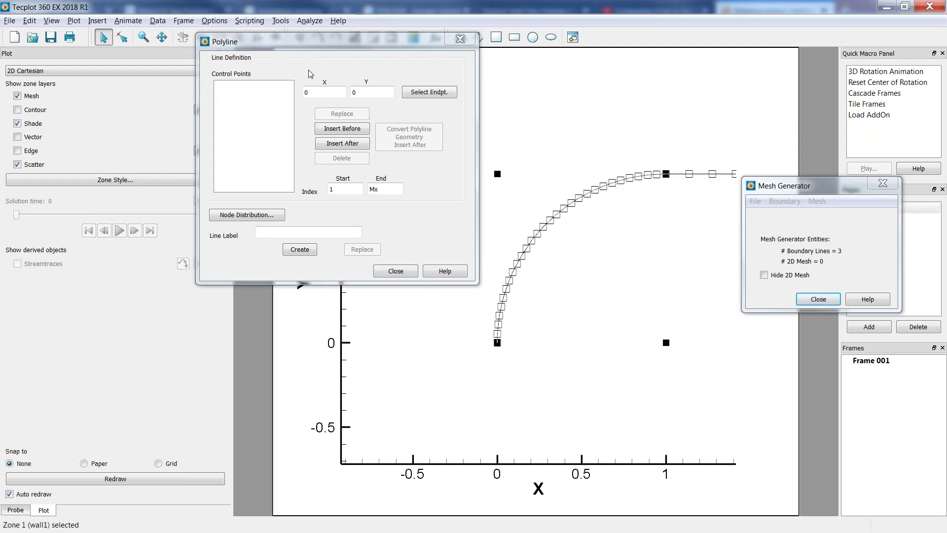
left_click(405, 91)
left_click(331, 133)
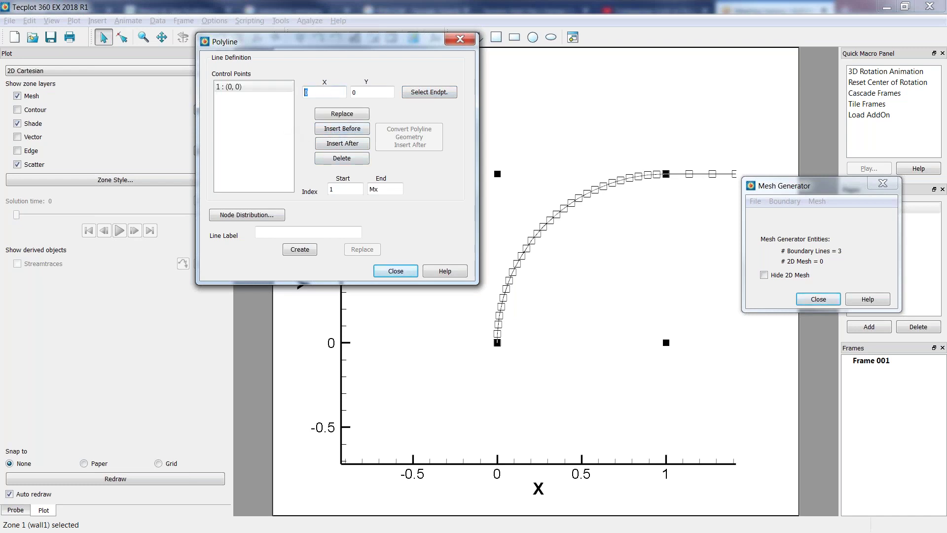
type("-5")
left_click(328, 147)
Set 30 evenly spaced nodes, create the 'Symmetry' line, and close the Polyline dialog
left_click(251, 215)
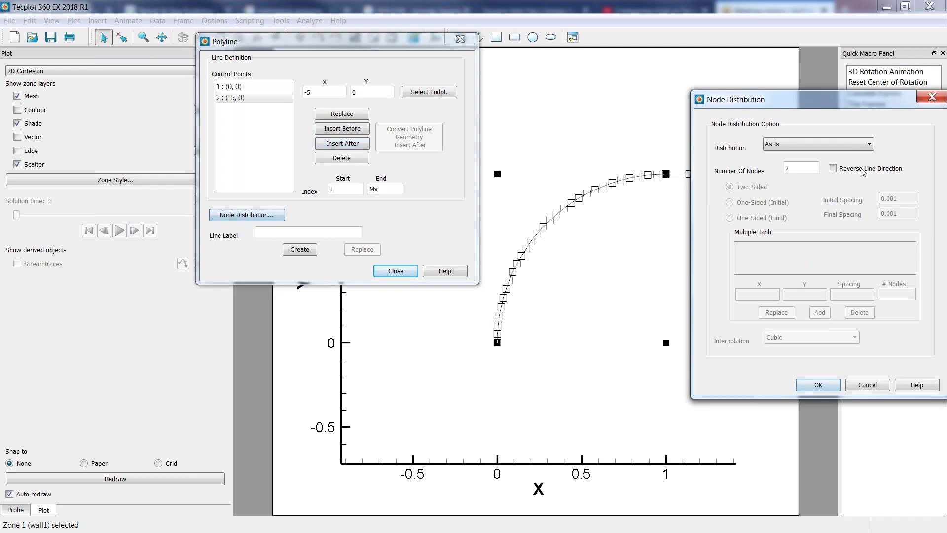
double_click(795, 168)
type("30")
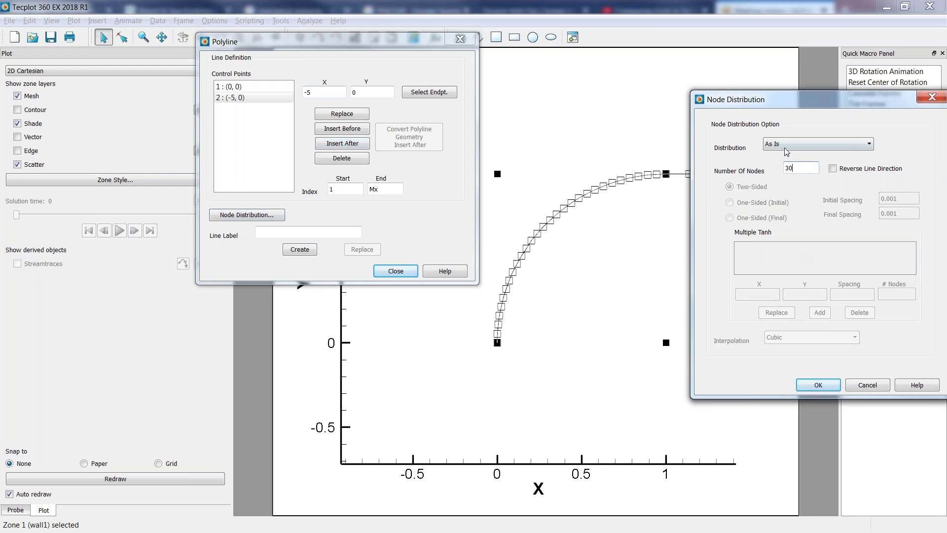
left_click(785, 144)
left_click(789, 163)
left_click(818, 384)
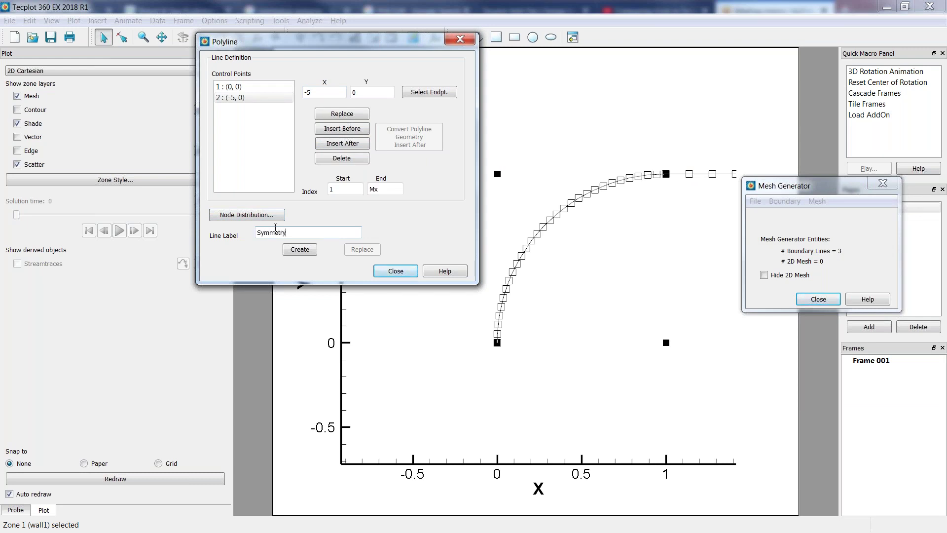
left_click(300, 250)
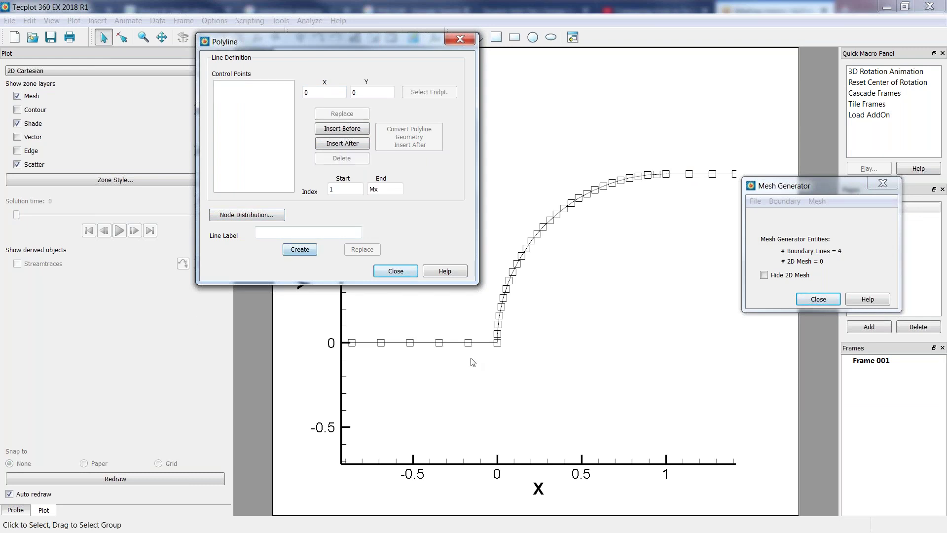
left_click(399, 270)
scroll(432, 296, "down", 5)
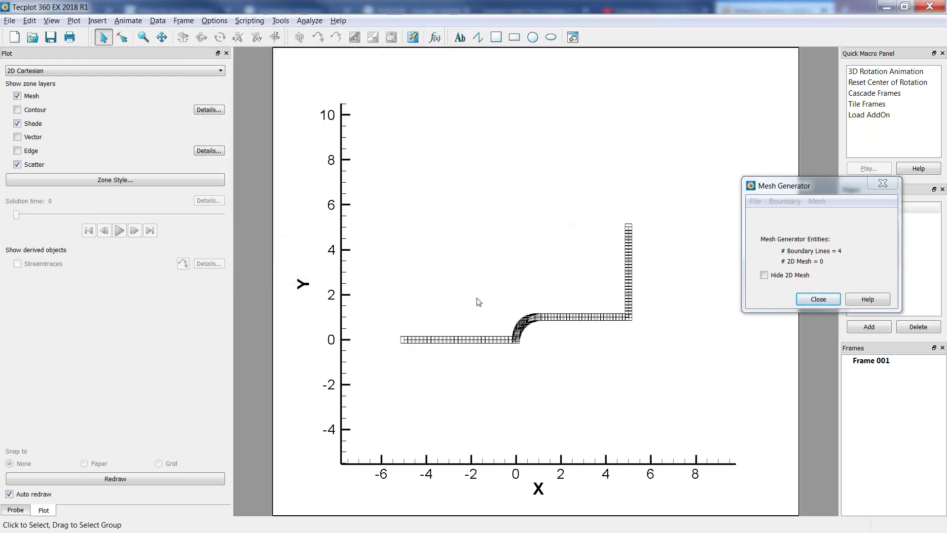
Start a start-end-radius arc from the Symmetry end (-5,0) to the Pressure Outlet top (5,5)
left_click(784, 201)
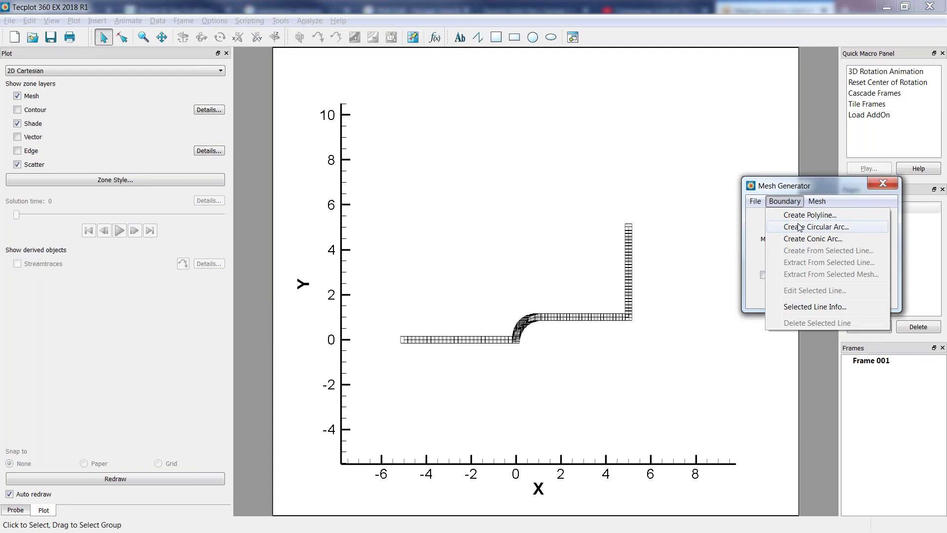
left_click(801, 228)
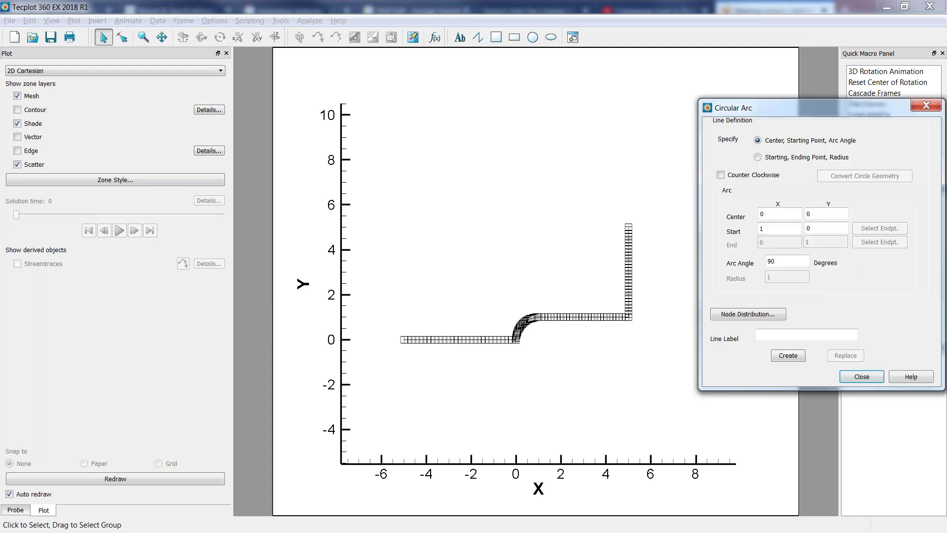
left_click(763, 159)
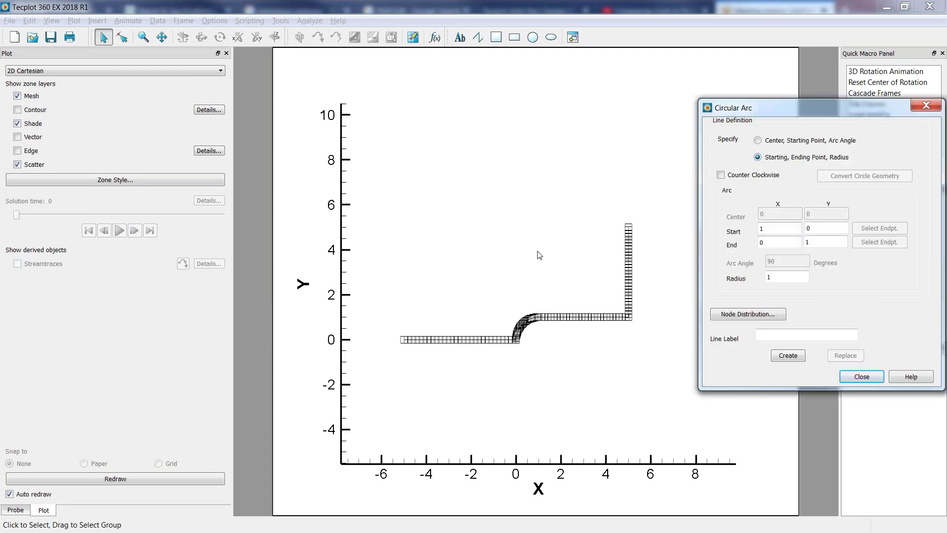
scroll(575, 184, "down", 2)
scroll(364, 265, "up", 3)
left_click(367, 274)
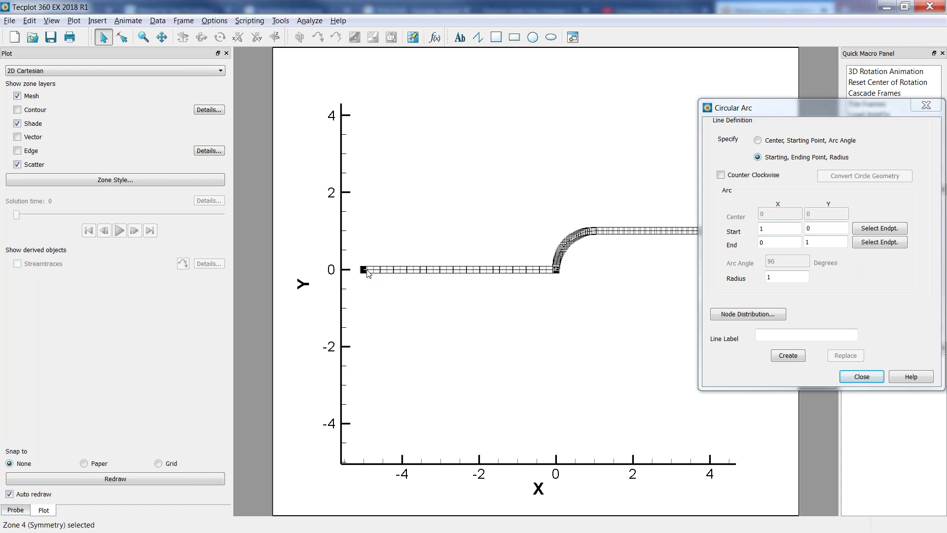
left_click(893, 229)
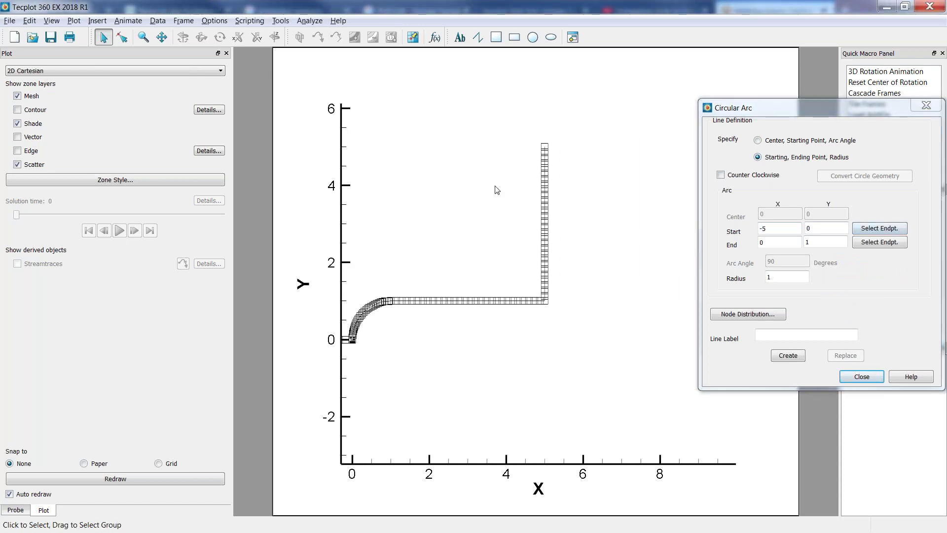
left_click(545, 149)
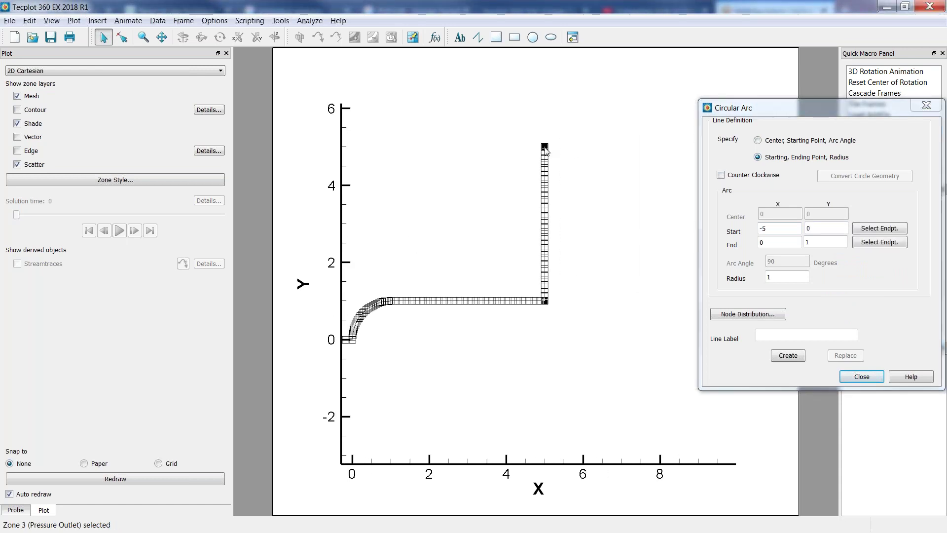
left_click(878, 241)
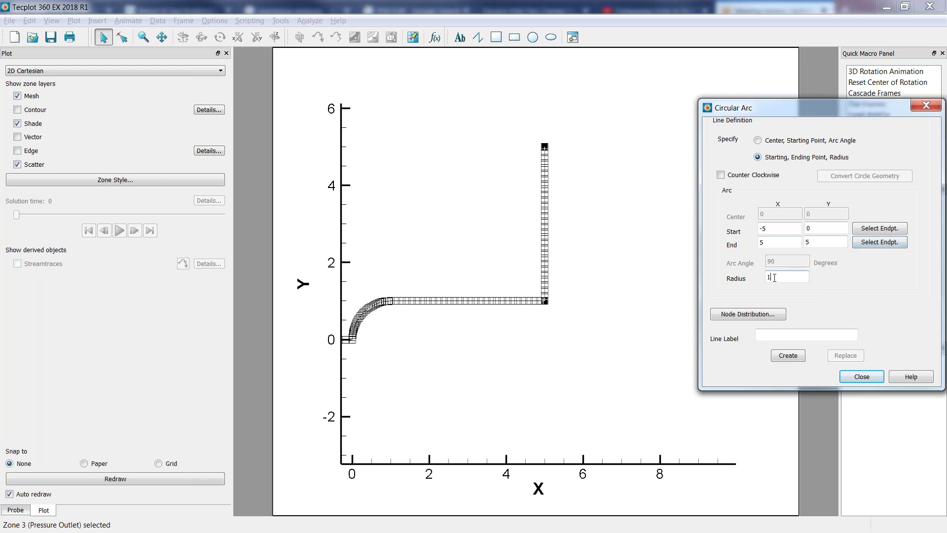
Set the arc's node count and create the radius-10 'Velocity Inlet' arc
left_click(743, 314)
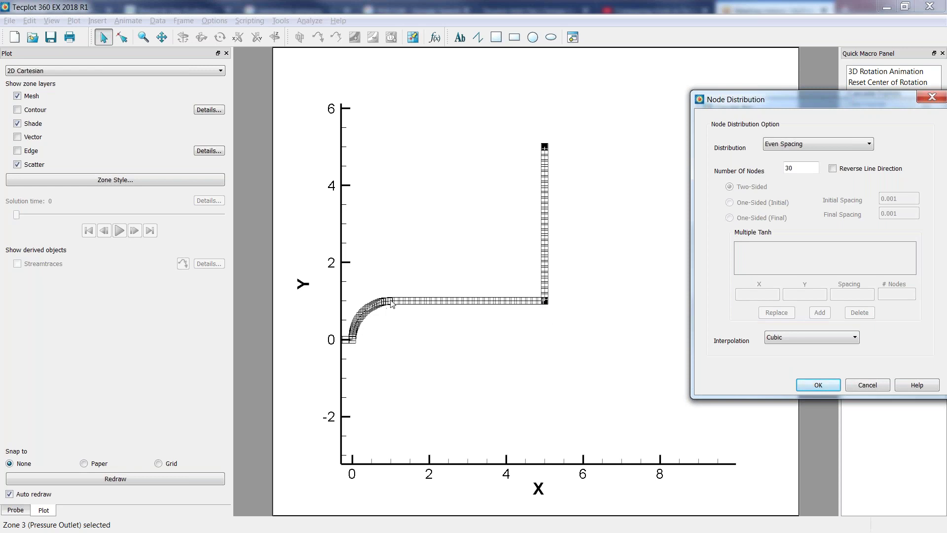
left_click_drag(809, 168, 756, 166)
left_click(810, 387)
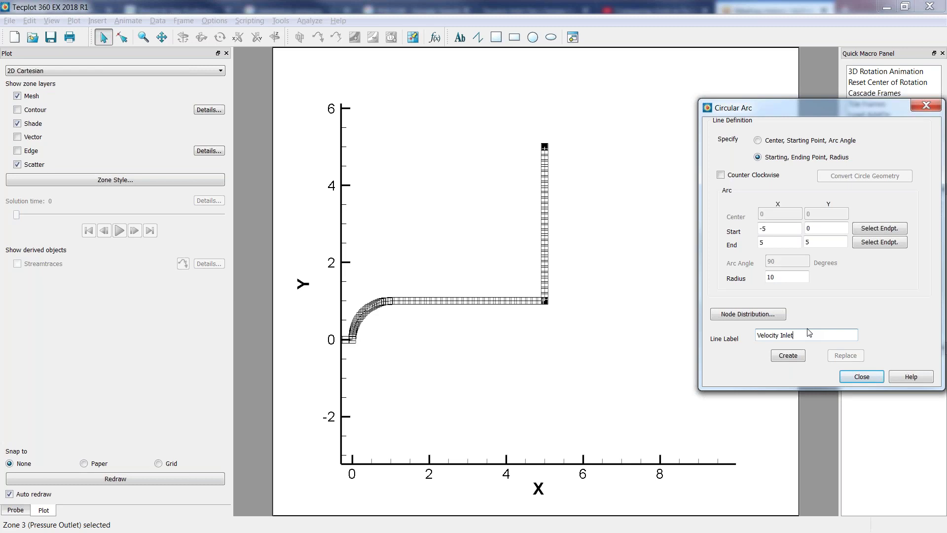
left_click(786, 356)
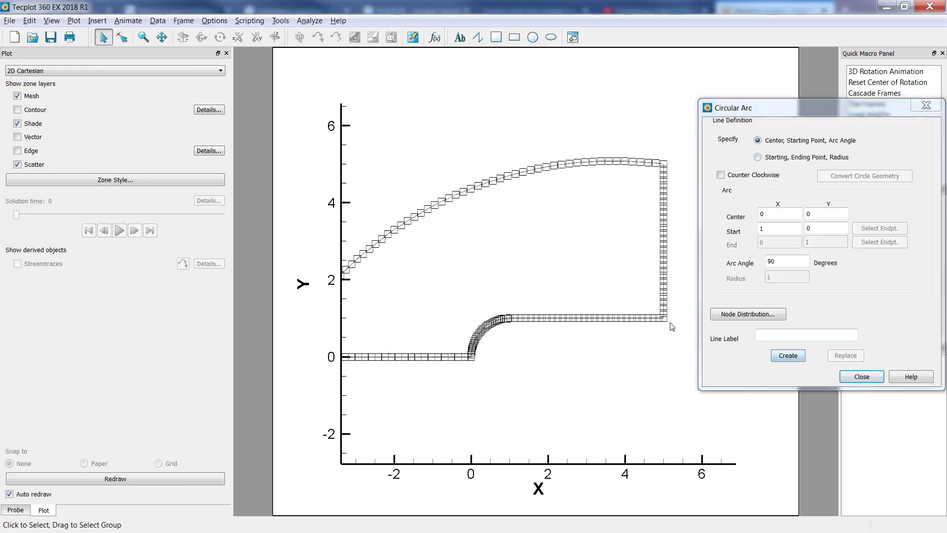
Close the arc dialog, hide boundary node symbols, and begin an Algebraic/Elliptic Structured mesh
left_click(862, 376)
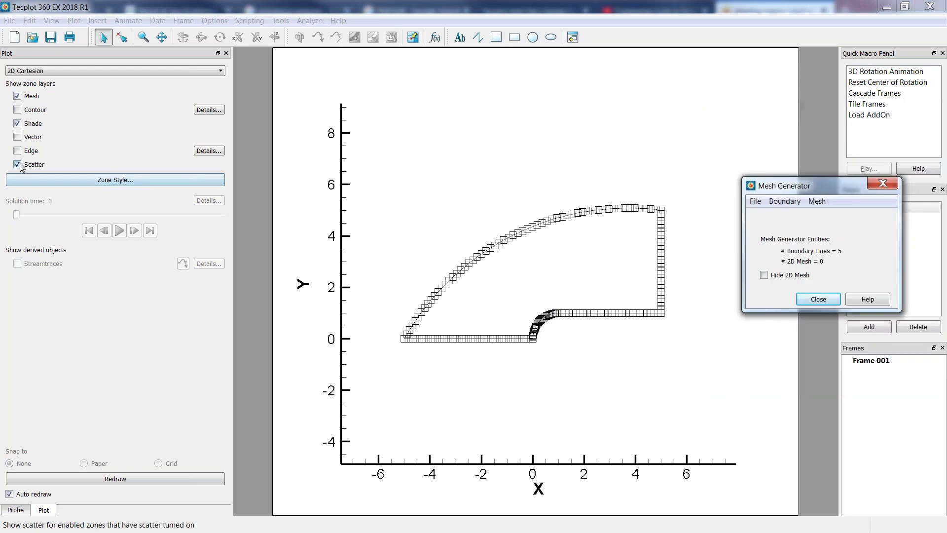
left_click(18, 165)
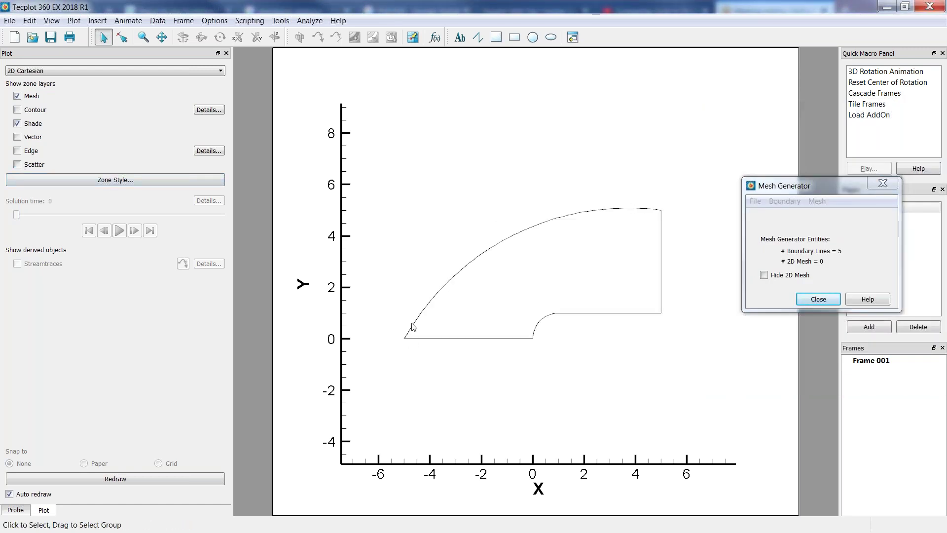
scroll(580, 302, "up", 2)
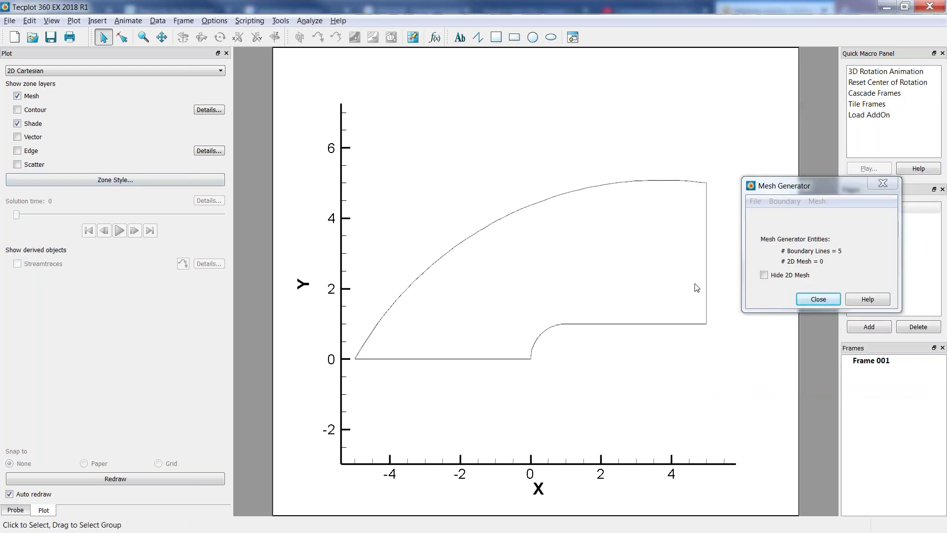
left_click(816, 203)
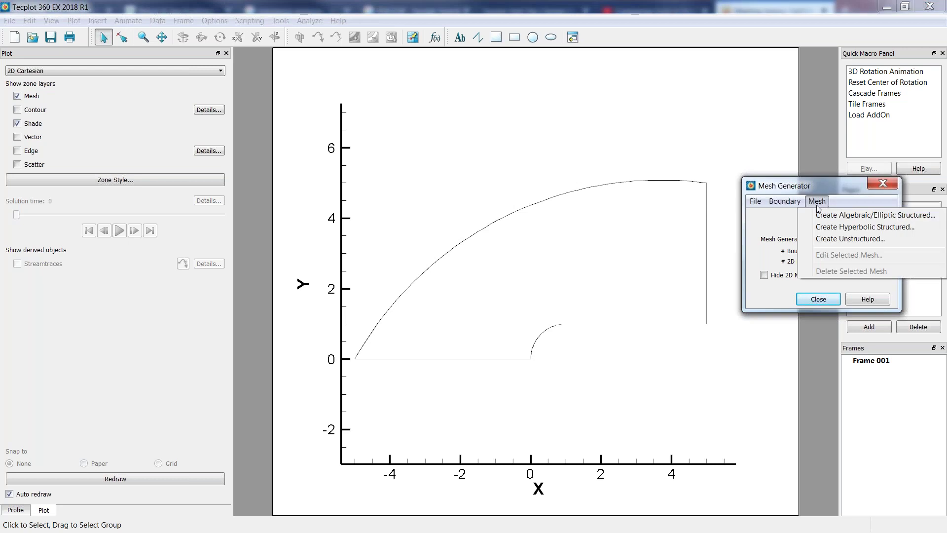
left_click(846, 219)
left_click(638, 179)
key("ctrl+f")
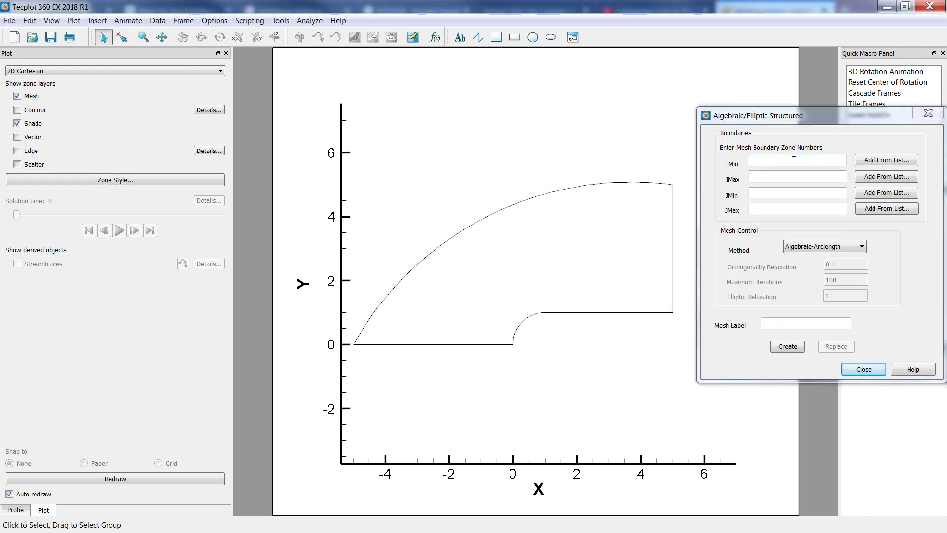
Check zone numbers in the plot and assign IMin 4, IMax 3, JMin 1,2, JMax 5
left_click(515, 334)
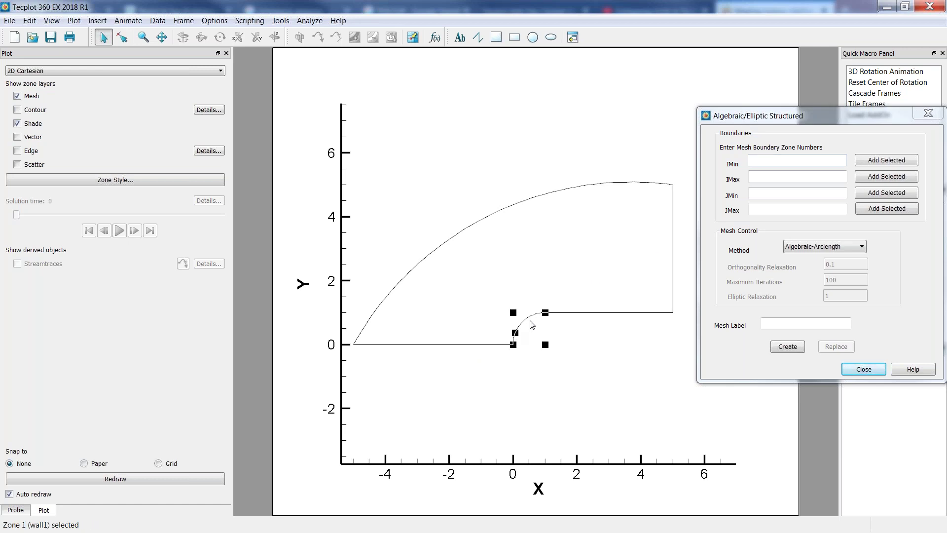
right_click(517, 327)
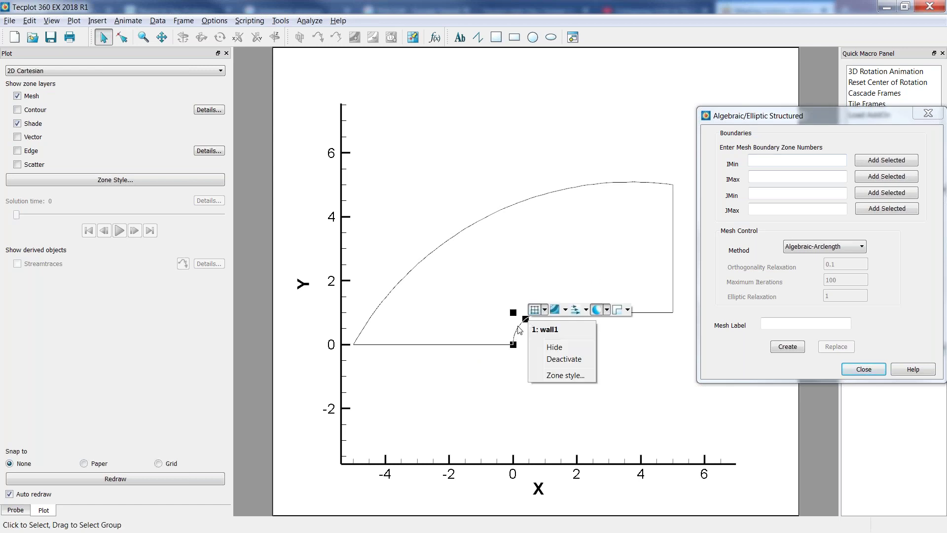
left_click(467, 345)
right_click(466, 344)
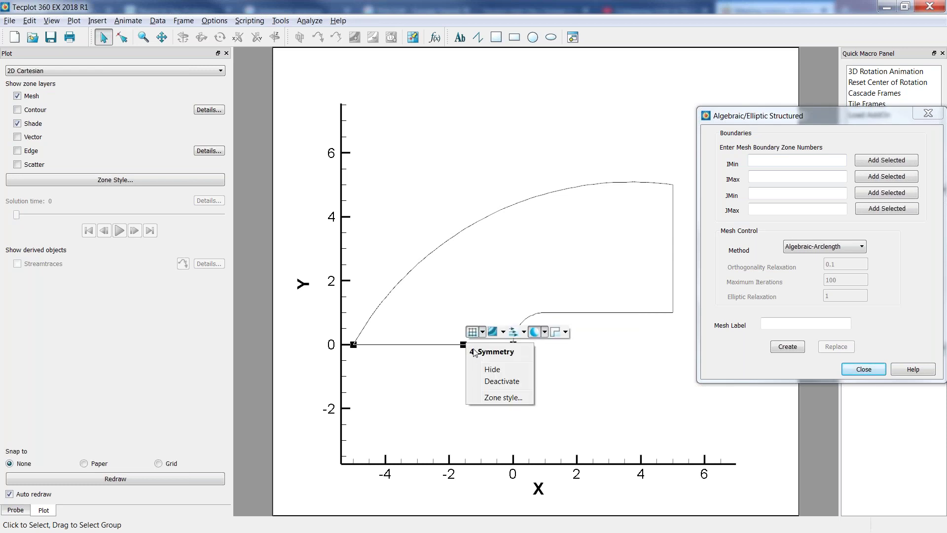
left_click(753, 163)
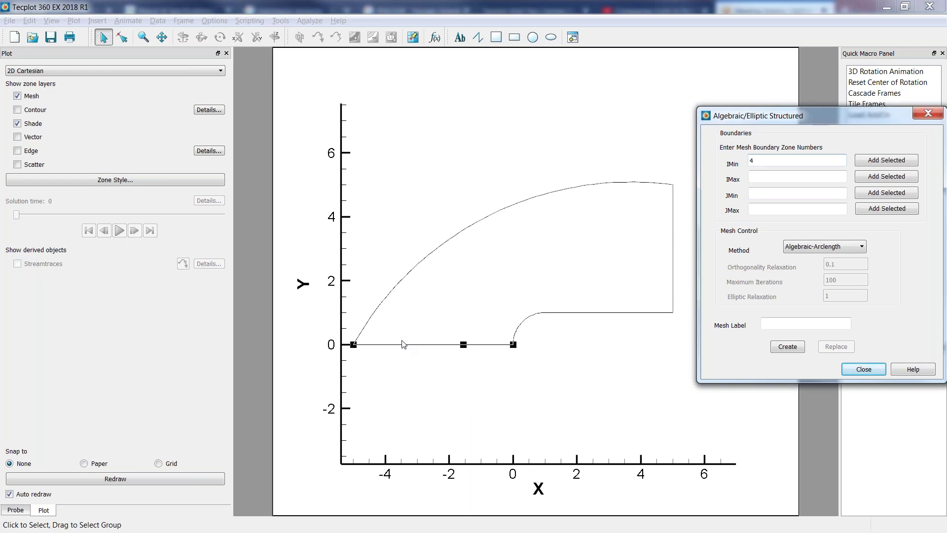
left_click(671, 251)
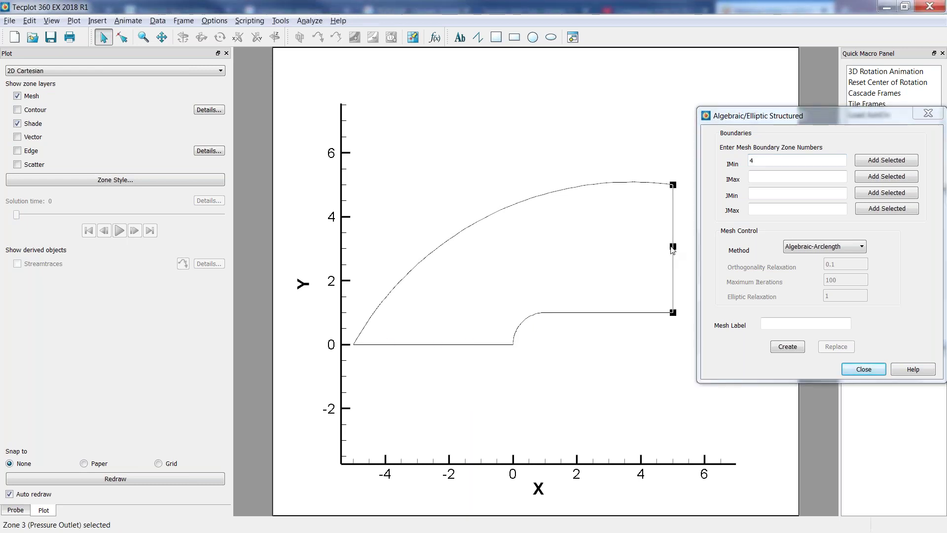
right_click(672, 251)
left_click(764, 175)
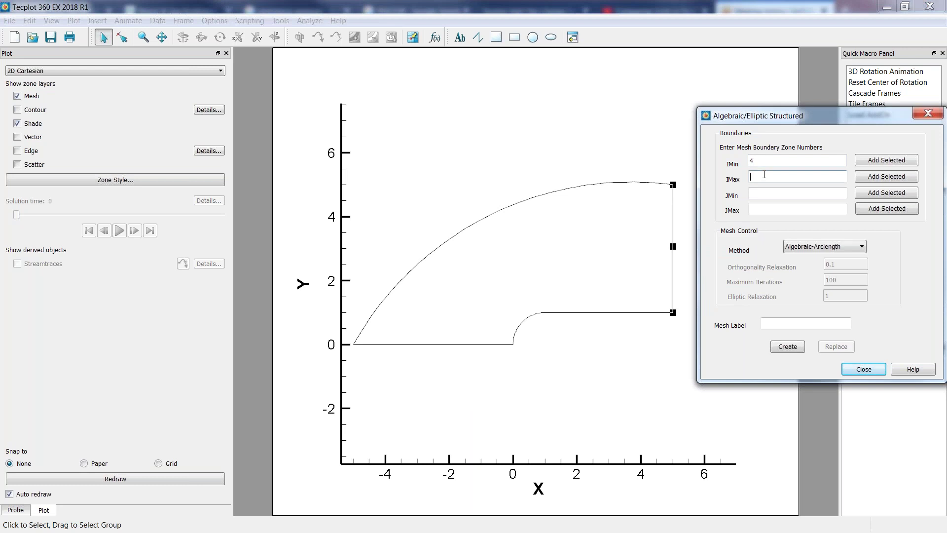
key("Tab")
left_click(754, 209)
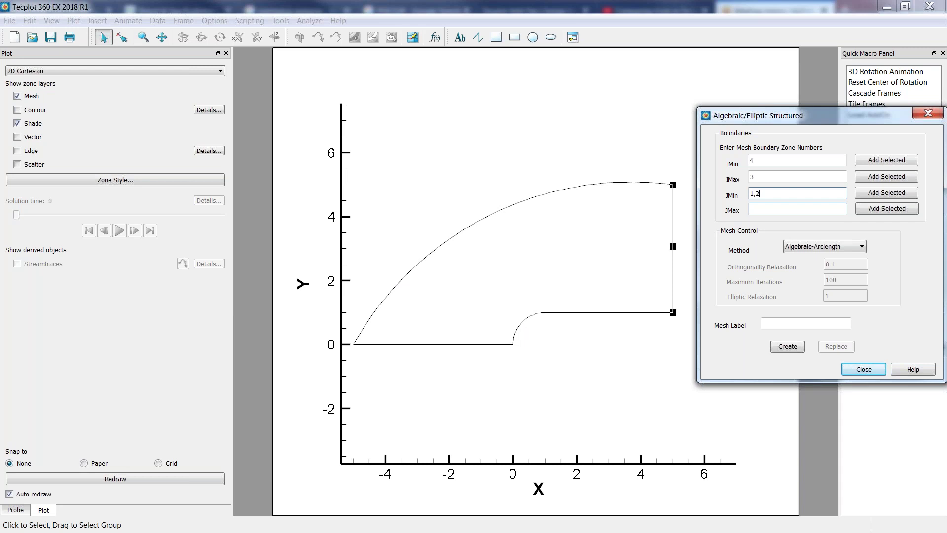
left_click(754, 208)
left_click(514, 205)
Label the mesh 'Struct_alg' and generate the algebraic structured mesh
right_click(513, 205)
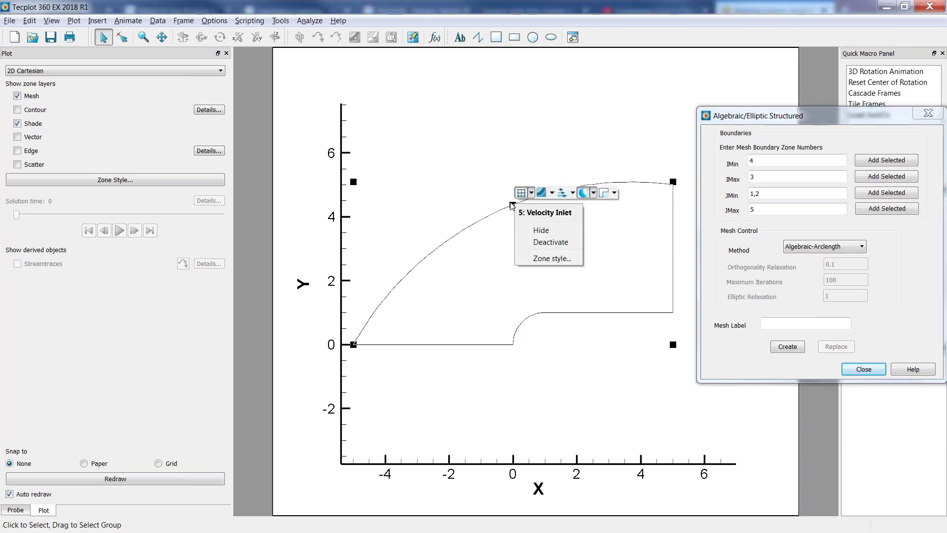
left_click(430, 222)
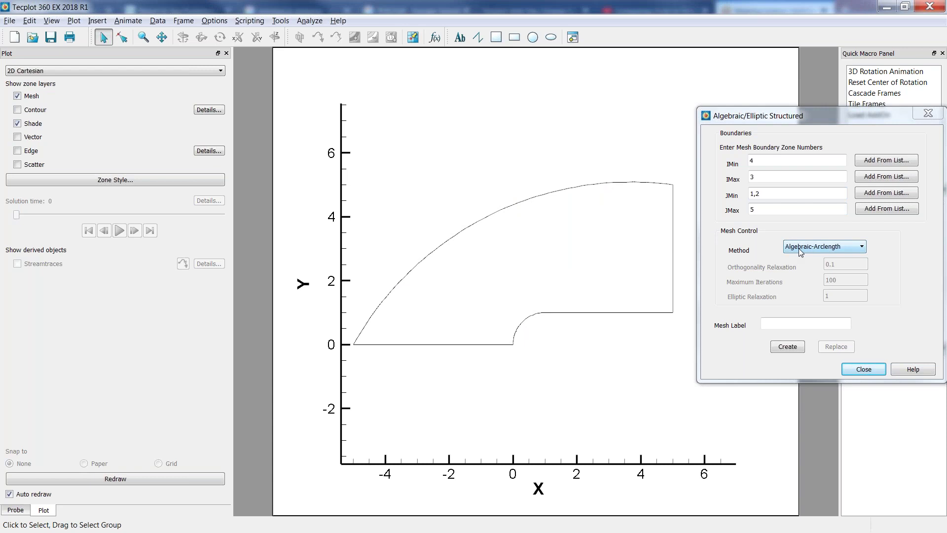
left_click(777, 326)
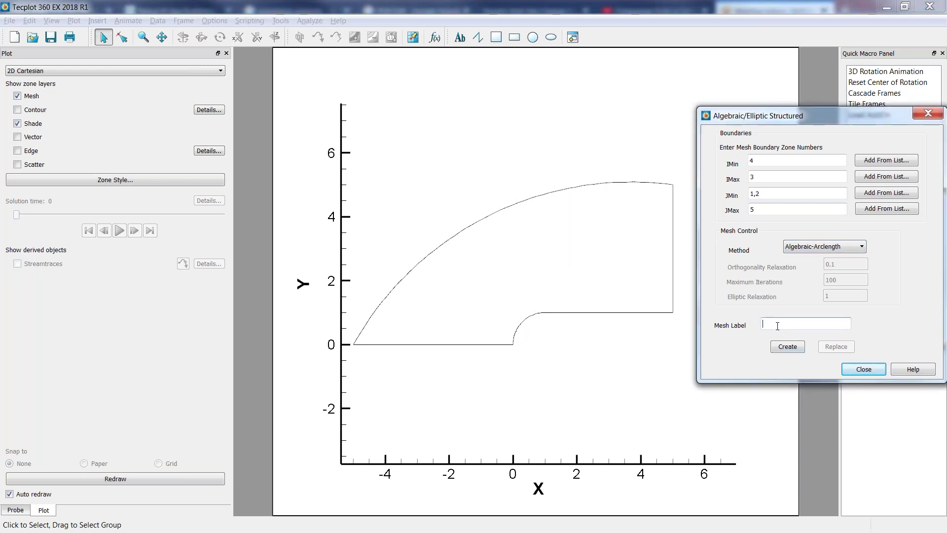
type("Struc_alg")
left_click(785, 347)
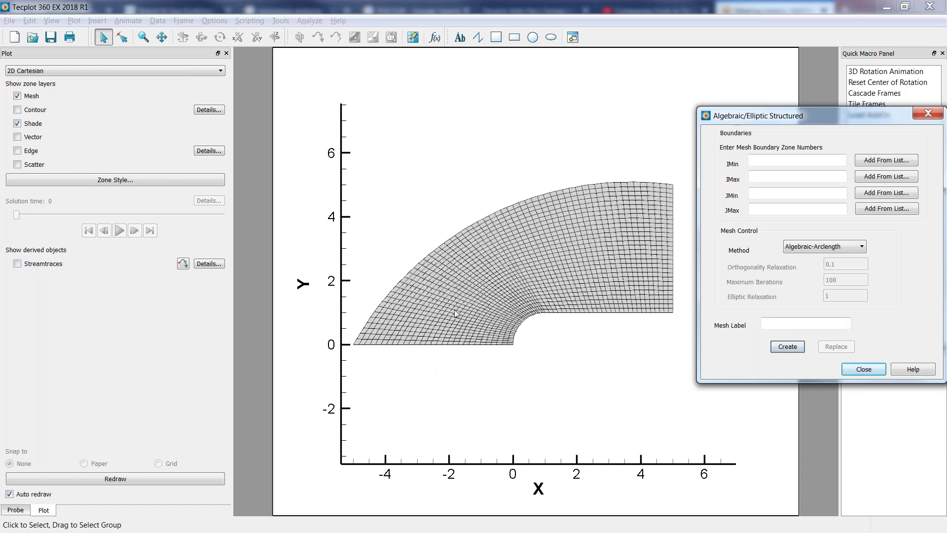
Move the settings dialog aside and turn on Hide 2D Mesh
scroll(540, 247, "up", 3)
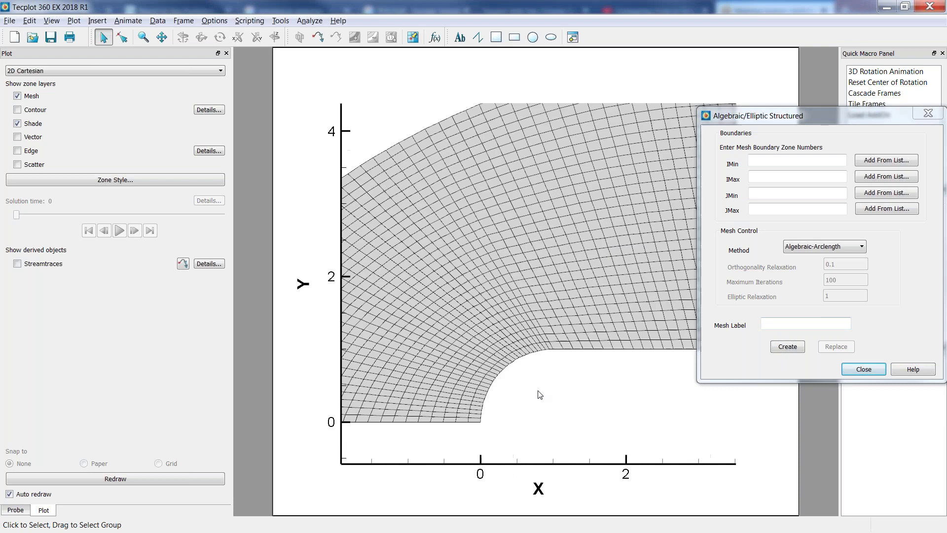
scroll(573, 204, "down", 1)
left_click_drag(762, 116, 162, 80)
left_click(763, 276)
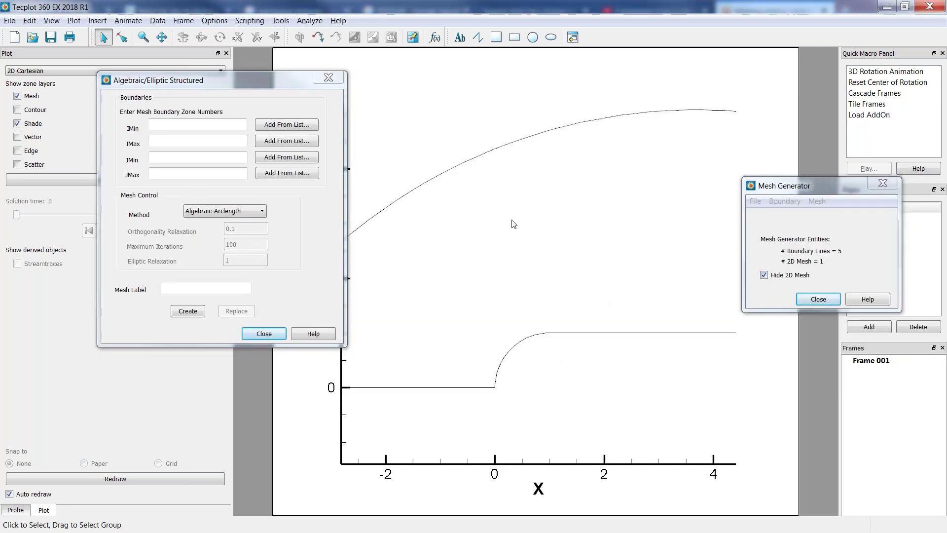
Enter boundaries 4, 3, 1,2 and 5 and choose the Elliptic-Laplace method
scroll(452, 221, "down", 2)
scroll(615, 270, "down", 2)
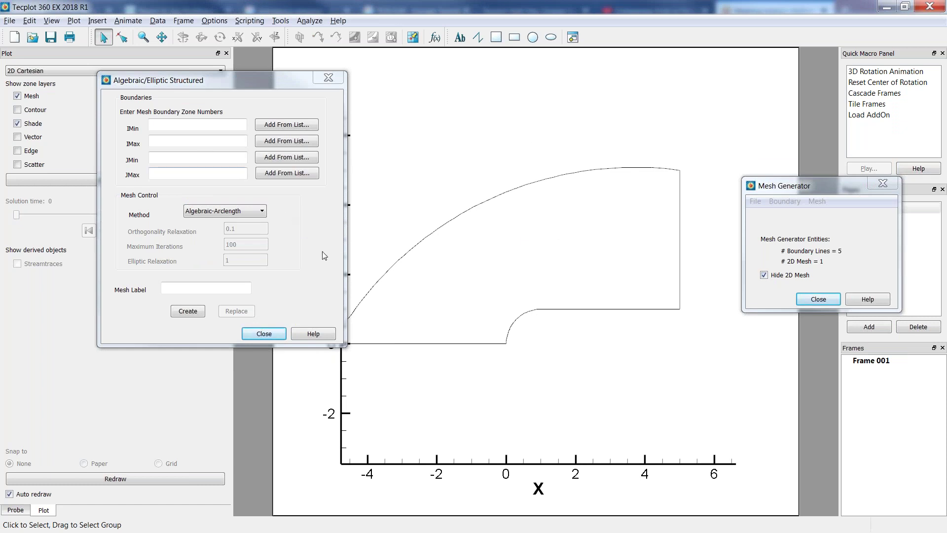
left_click(202, 127)
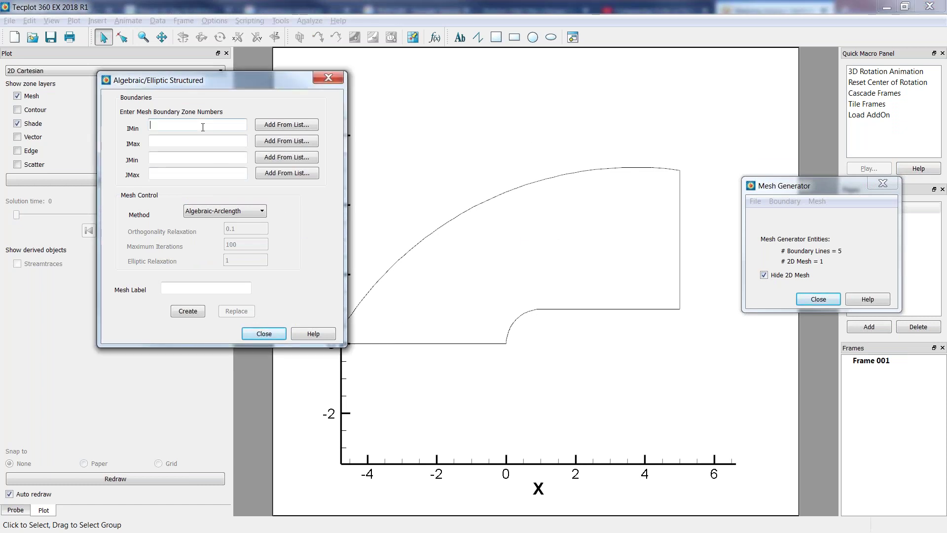
key("Tab")
key("Tab")
left_click(224, 211)
left_click(217, 240)
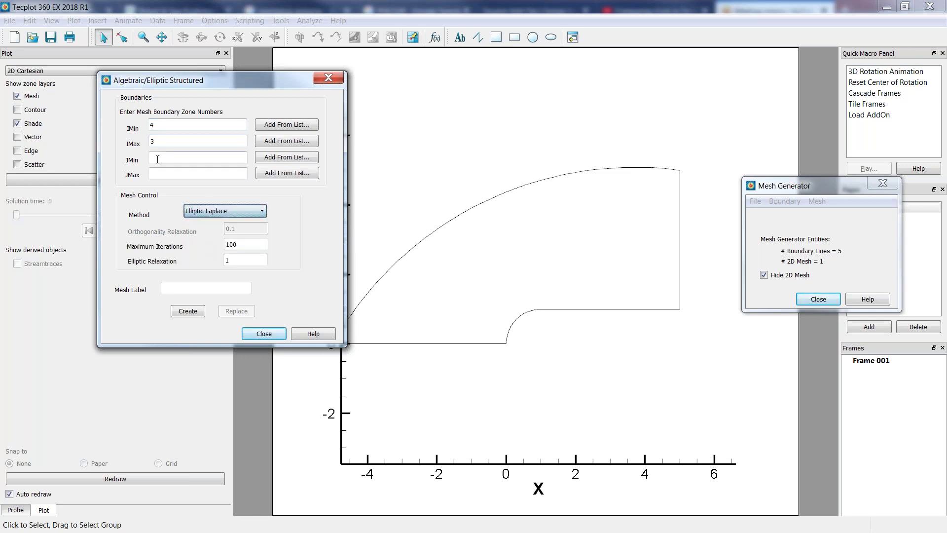
left_click(157, 159)
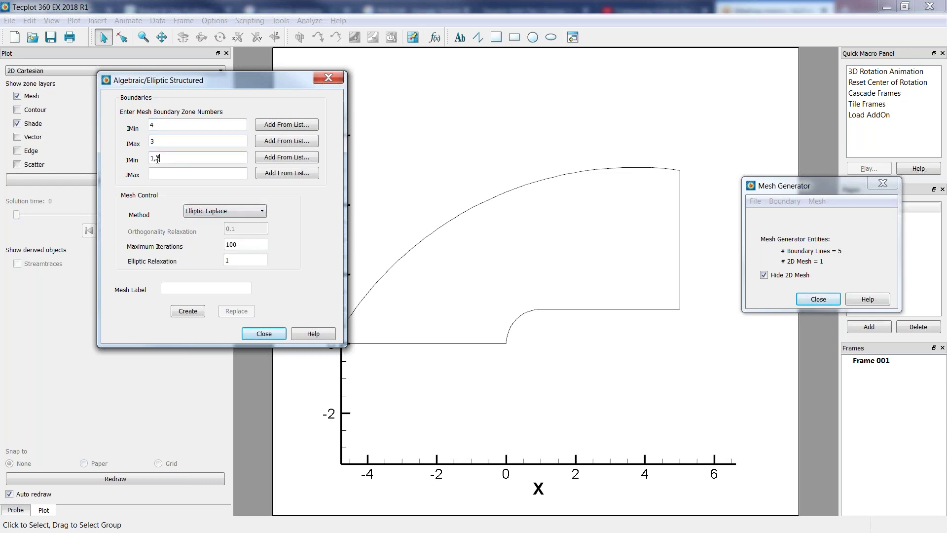
left_click(158, 175)
Set Maximum Iterations to 300, label the mesh Struct_ell, and create it
left_click_drag(238, 246, 195, 243)
type("30")
left_click(179, 290)
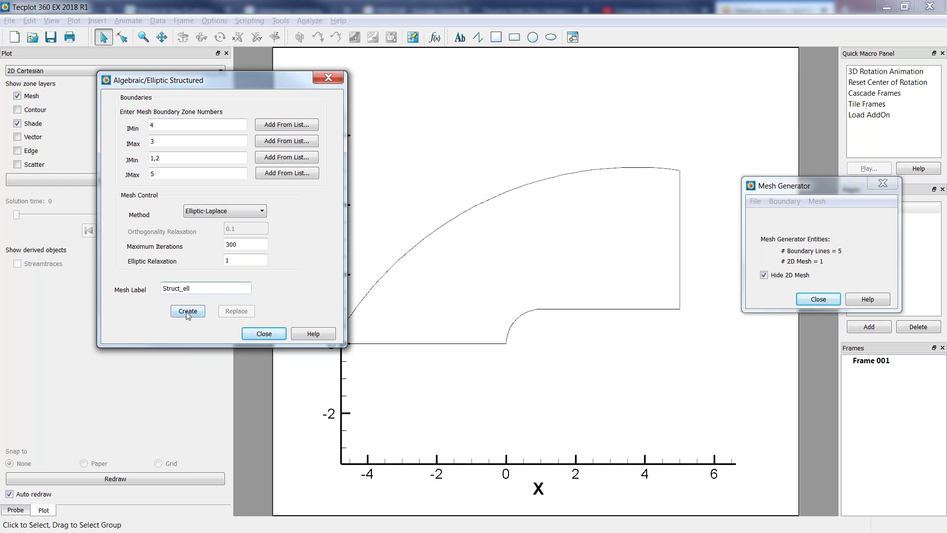
left_click(187, 311)
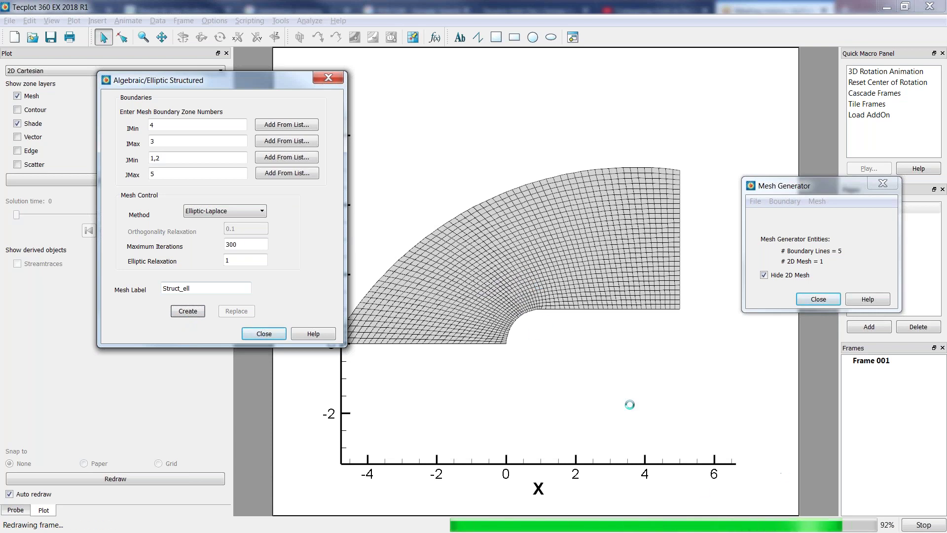
Close the structured mesh settings and show the generated 2D meshes again
left_click(281, 334)
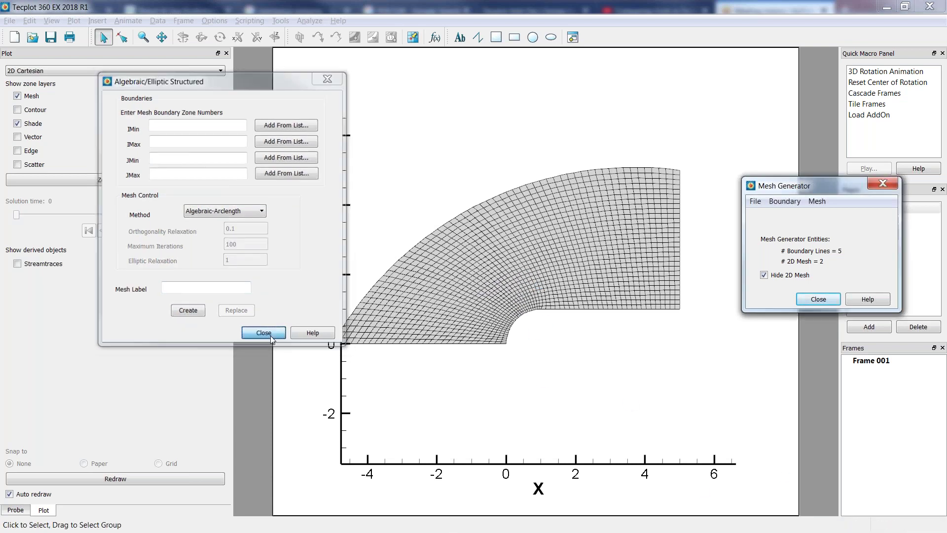
left_click(764, 275)
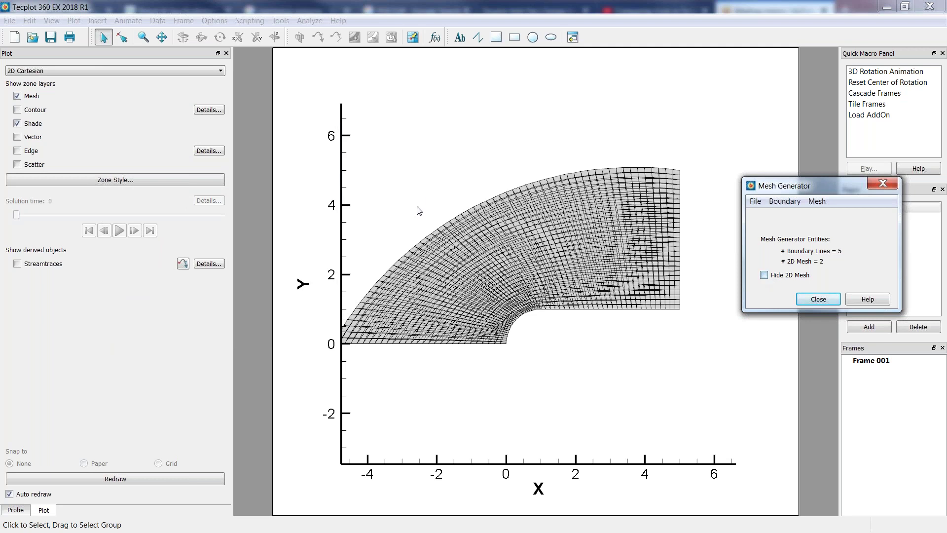
scroll(486, 355, "up", 5)
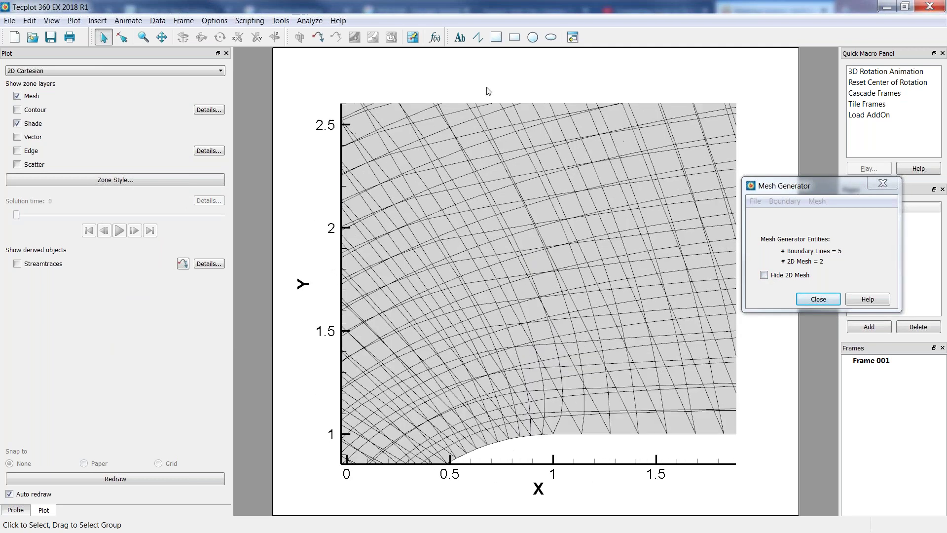
scroll(488, 92, "down", 5)
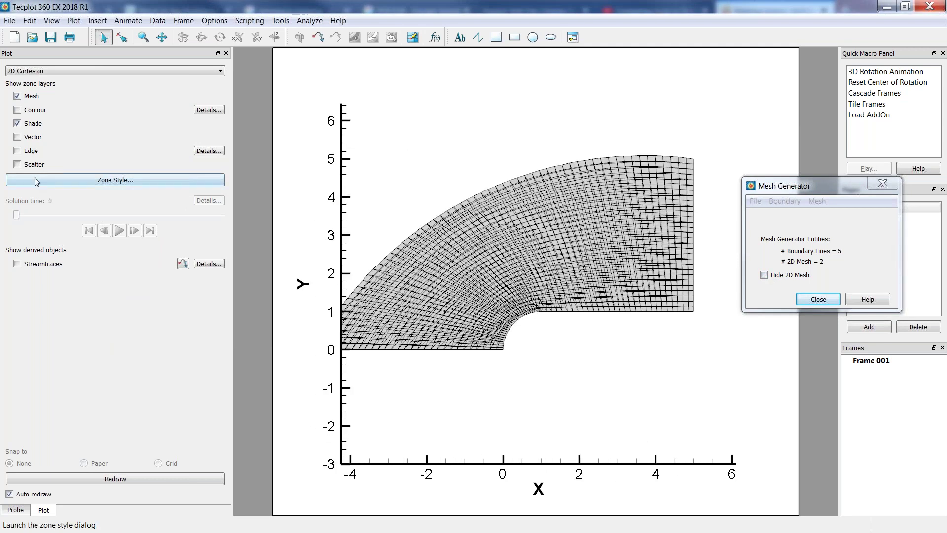
Colour zones 6–7 mesh lines red and hide the Struct_alg mesh in Zone Style
left_click(36, 181)
scroll(212, 217, "down", 1)
left_click_drag(207, 227, 207, 242)
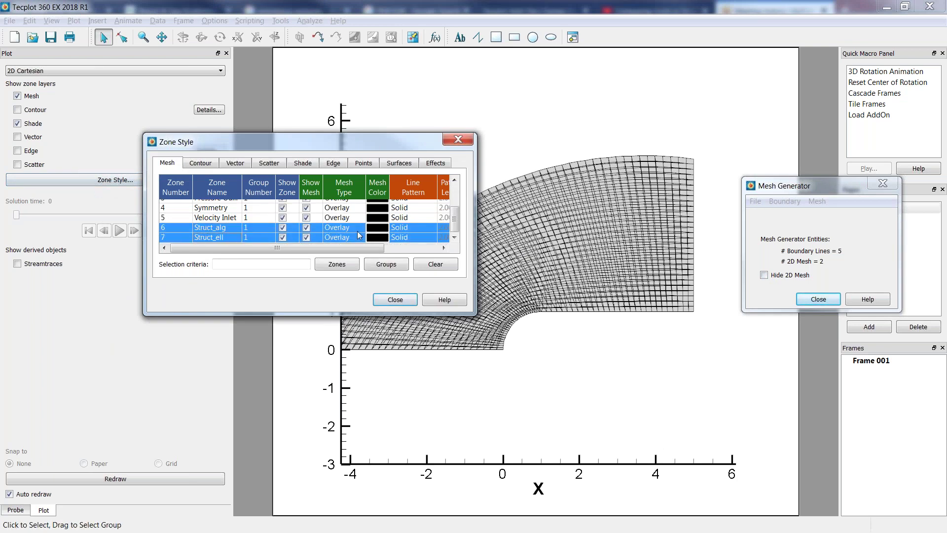
left_click(376, 232)
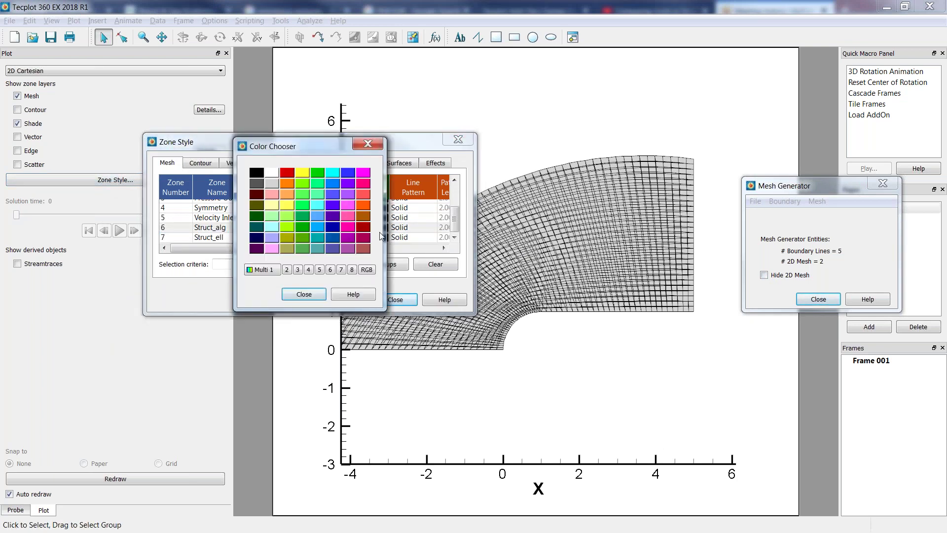
left_click(286, 174)
left_click(304, 294)
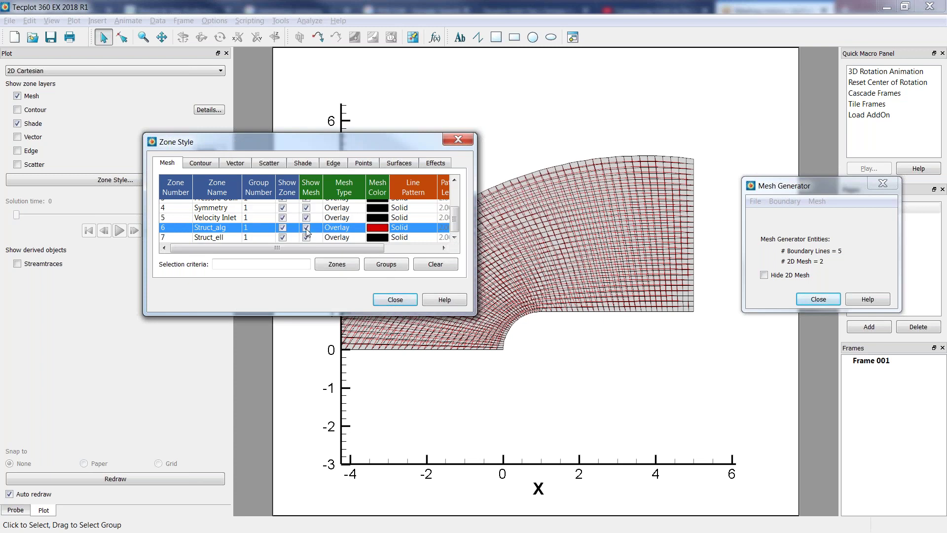
left_click(306, 227)
key("Escape")
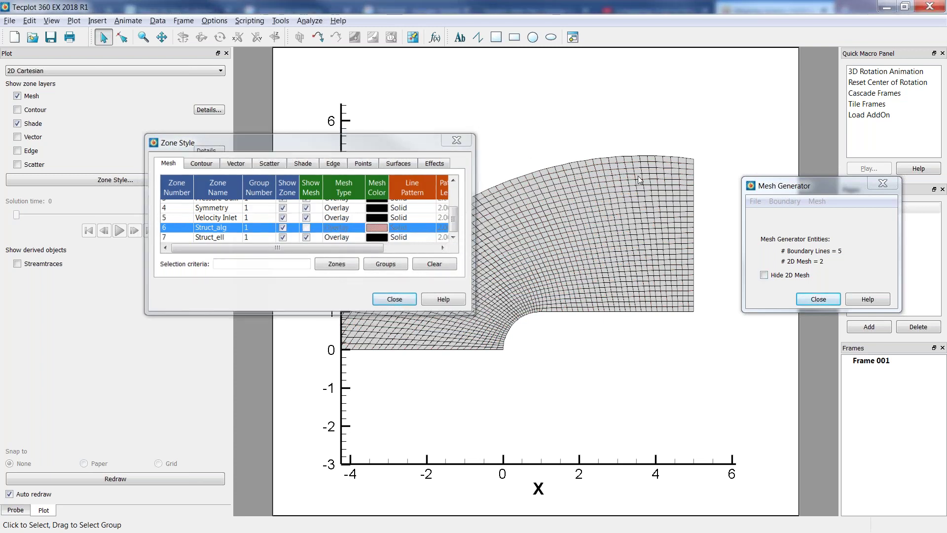
left_click(755, 201)
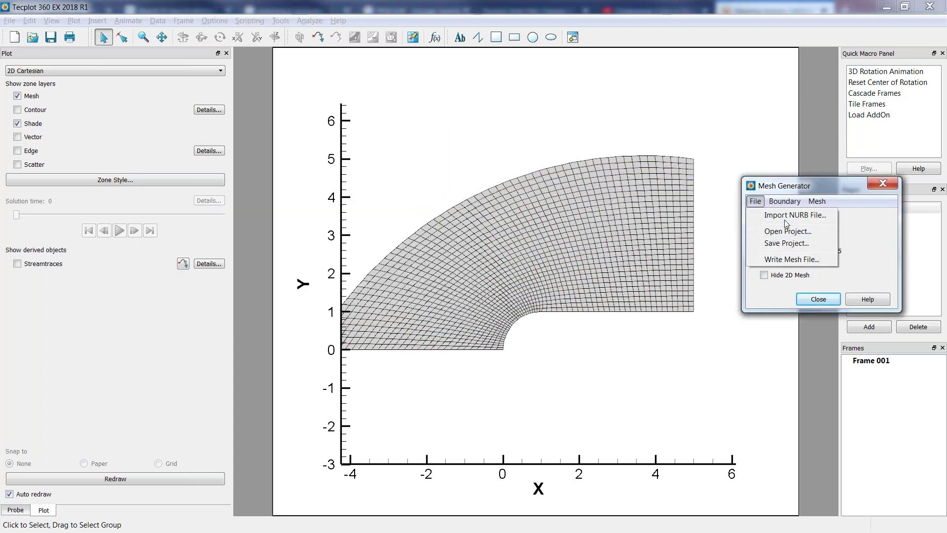
Open the Write Mesh File settings and cancel, then dismiss the Mesh menu unchanged
left_click(787, 260)
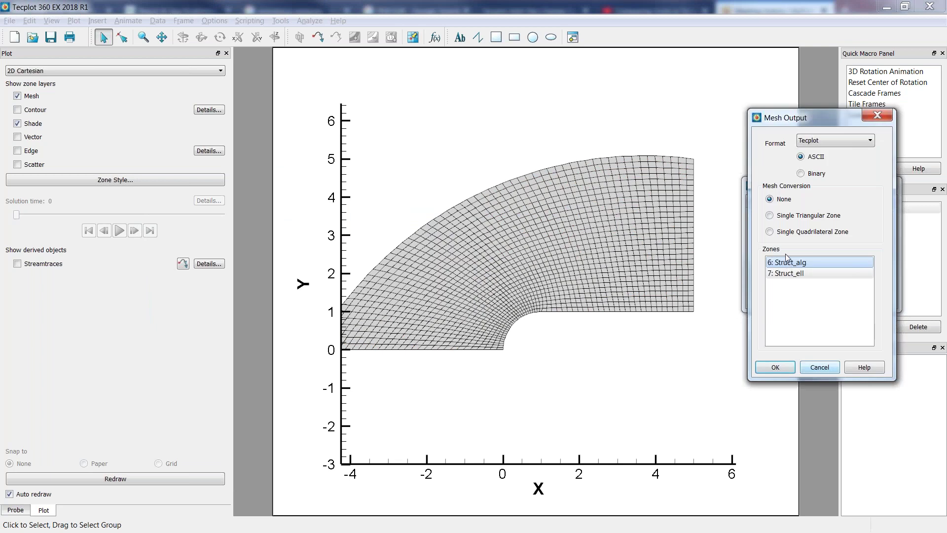
left_click(824, 141)
left_click(827, 159)
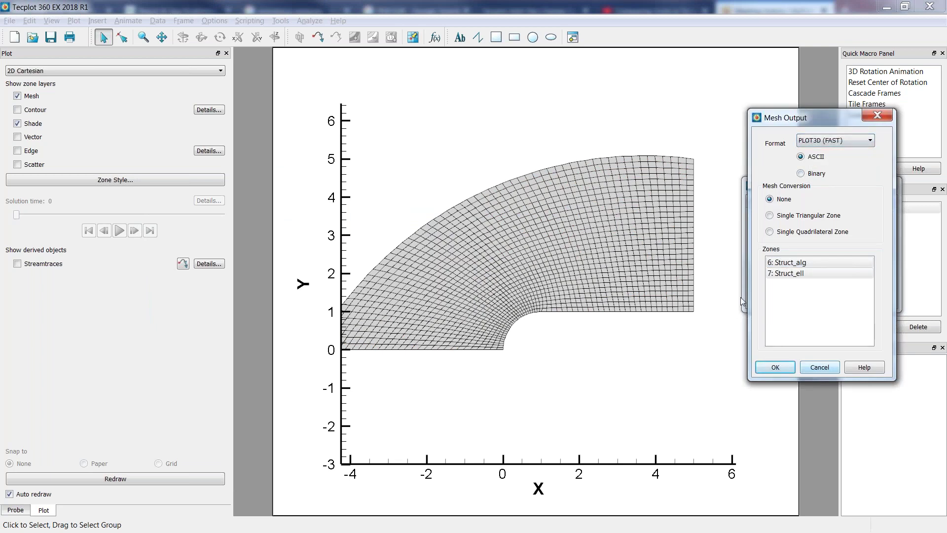
left_click(809, 370)
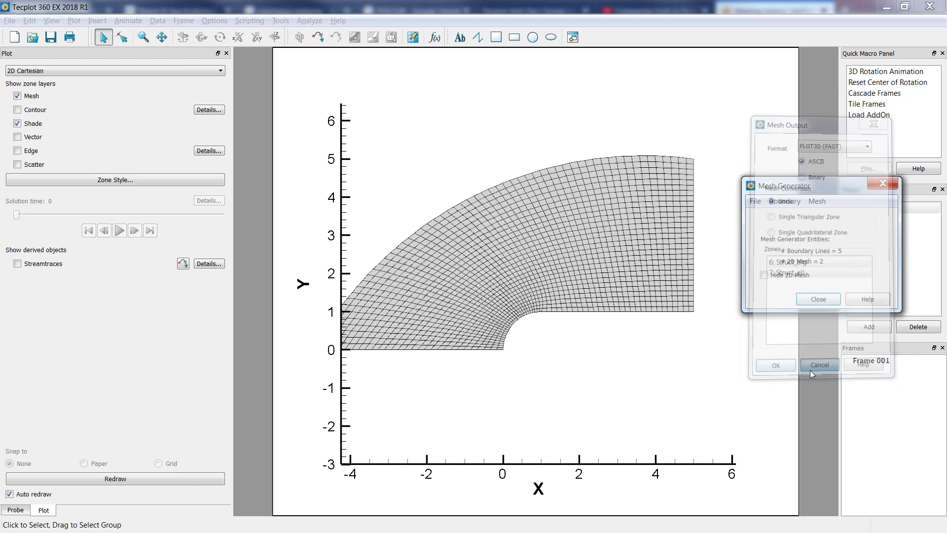
left_click(817, 203)
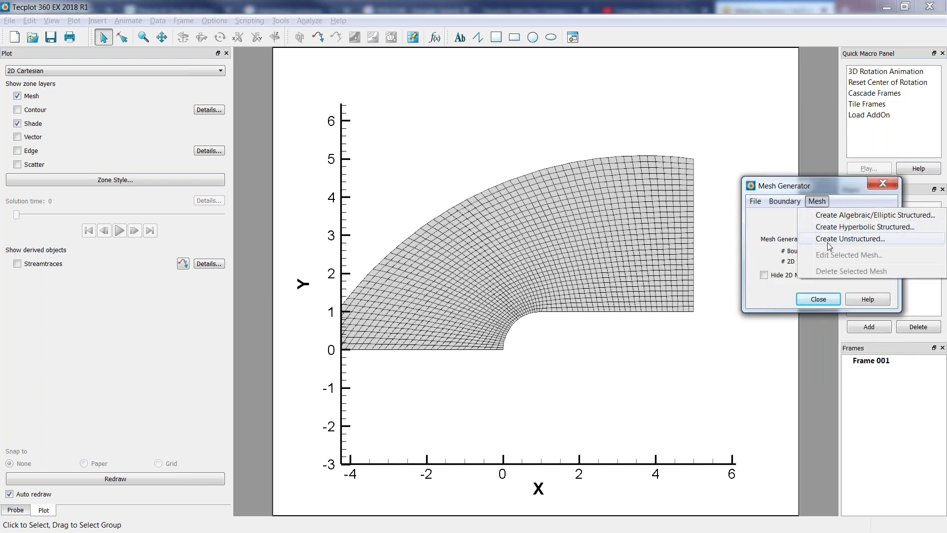
left_click(793, 248)
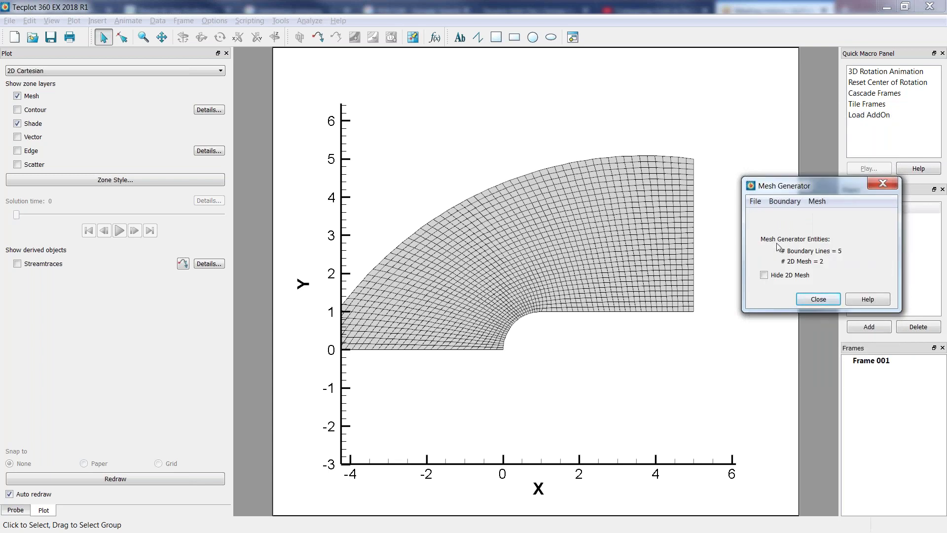
Close the Mesh Generator and shift the elliptic mesh right within the frame
left_click(819, 300)
left_click(819, 299)
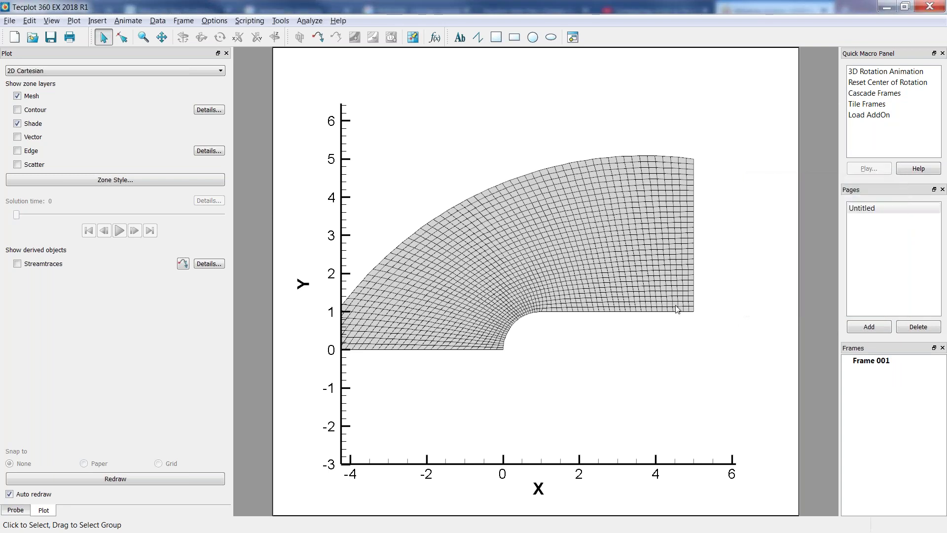
left_click_drag(675, 311, 708, 316)
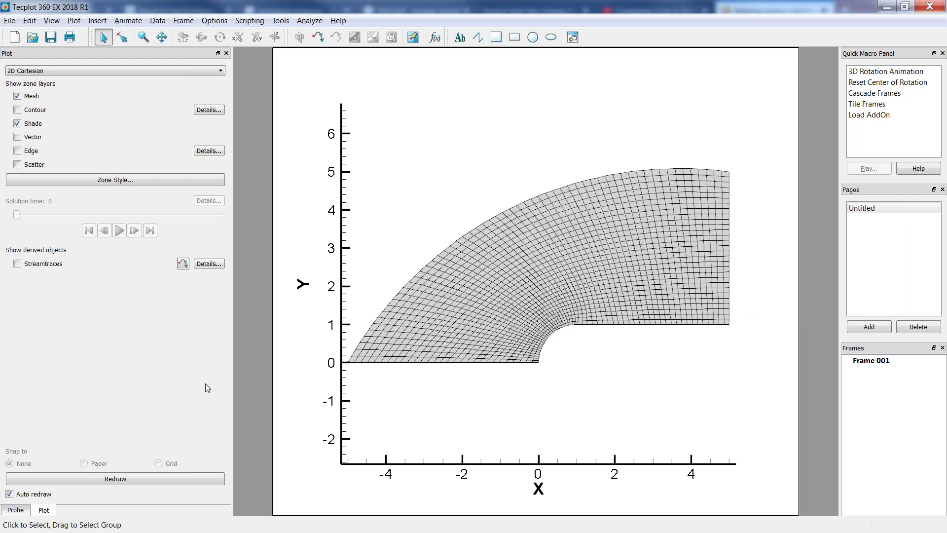